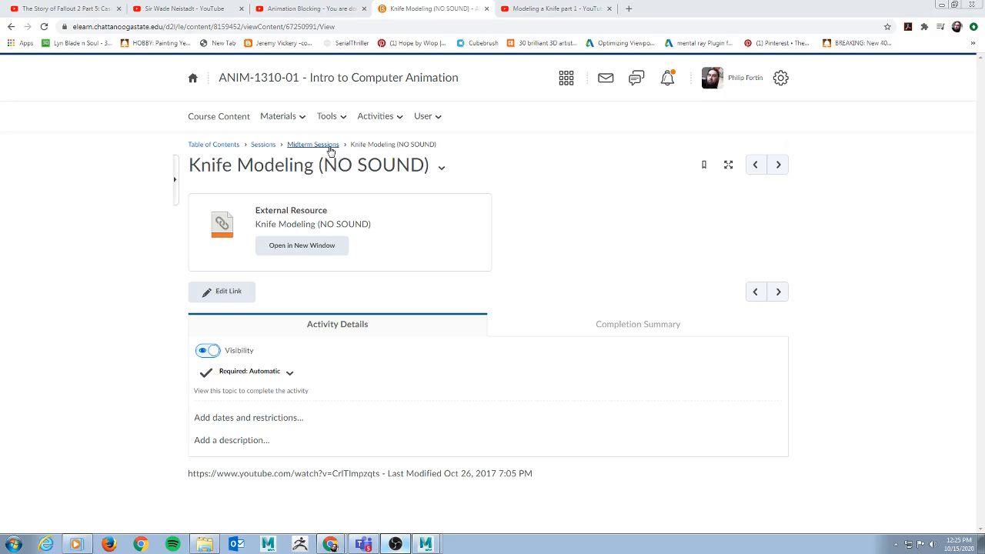
Step: Open the Midterm Practical page from Midterm Sessions and review its instructions, grading rubric and knife reference image
click(329, 146)
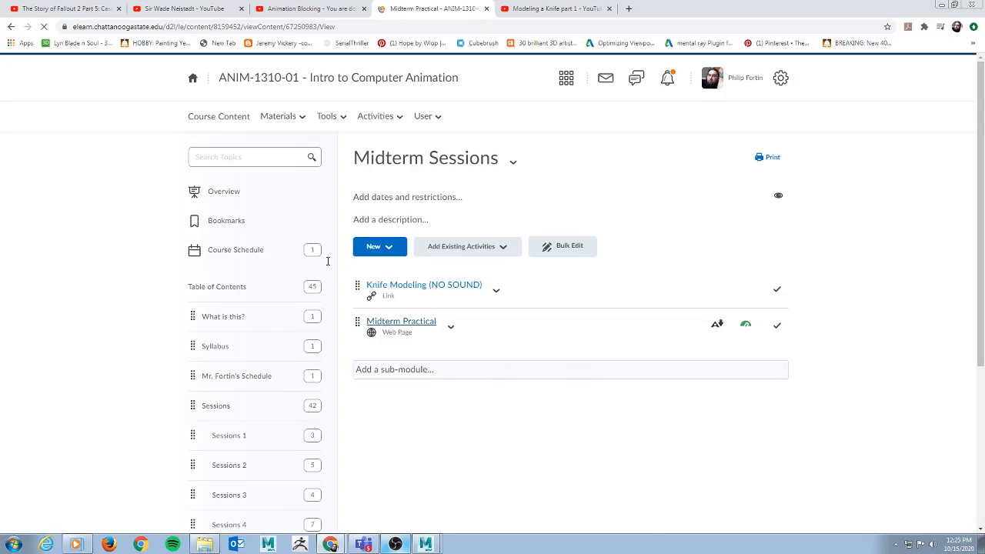
scroll(706, 272, down, 1)
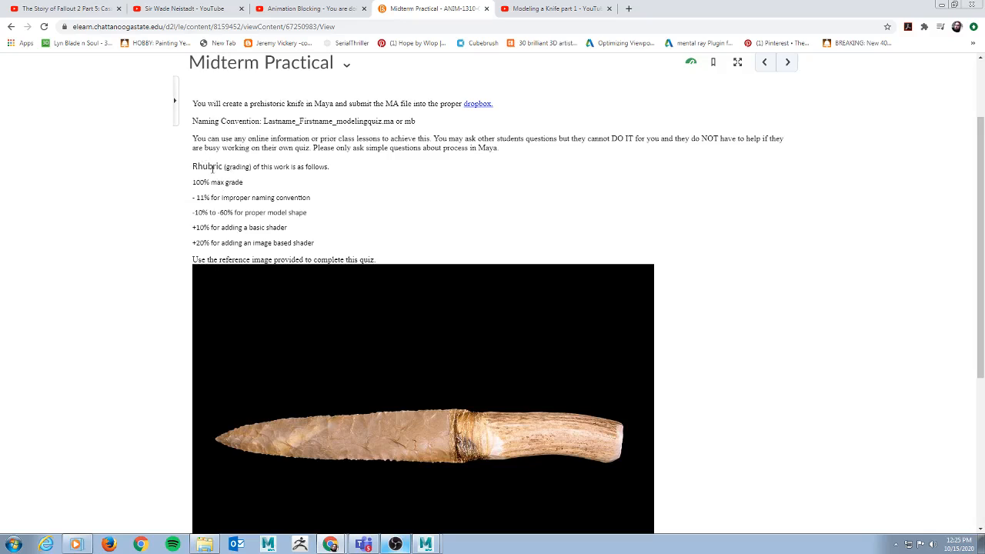
scroll(482, 374, down, 1)
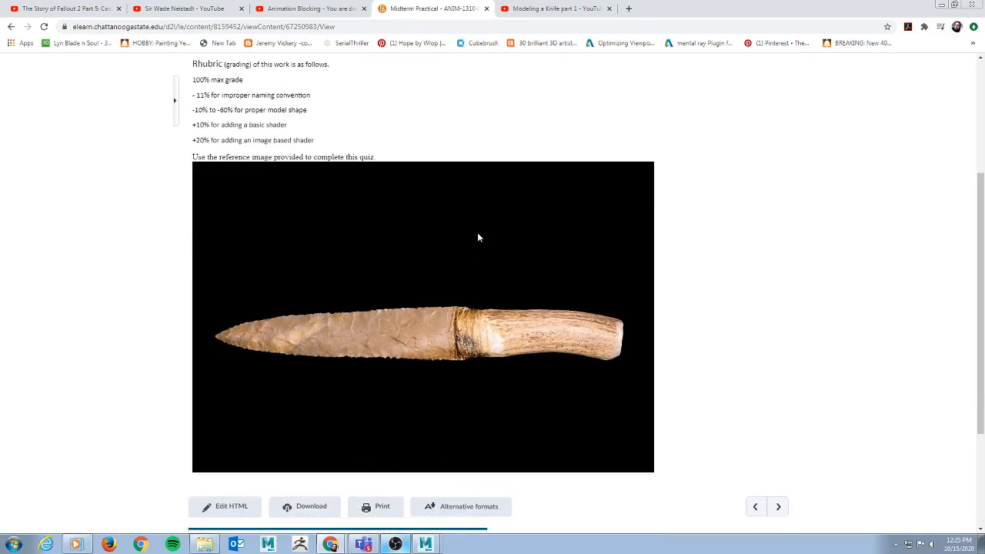
right_click(477, 234)
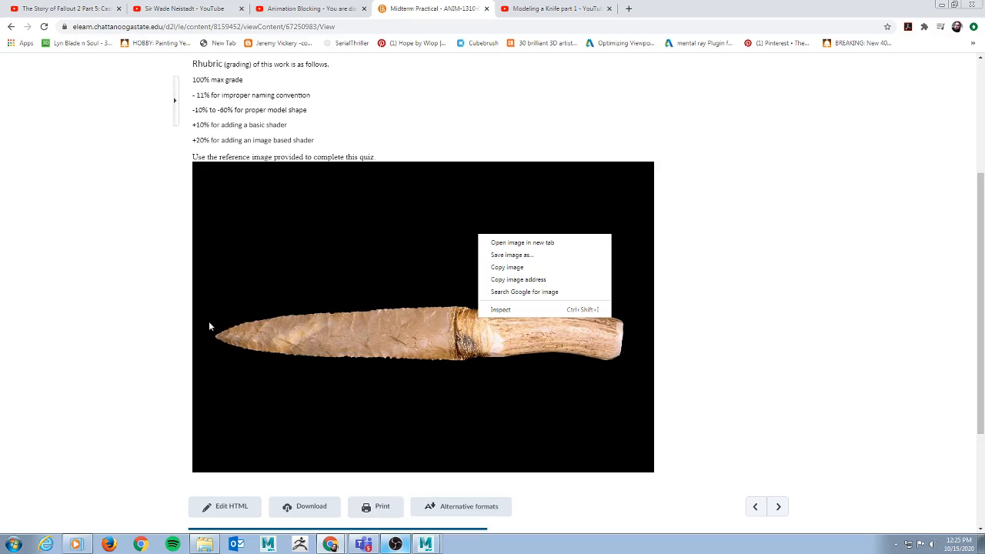
scroll(682, 262, up, 2)
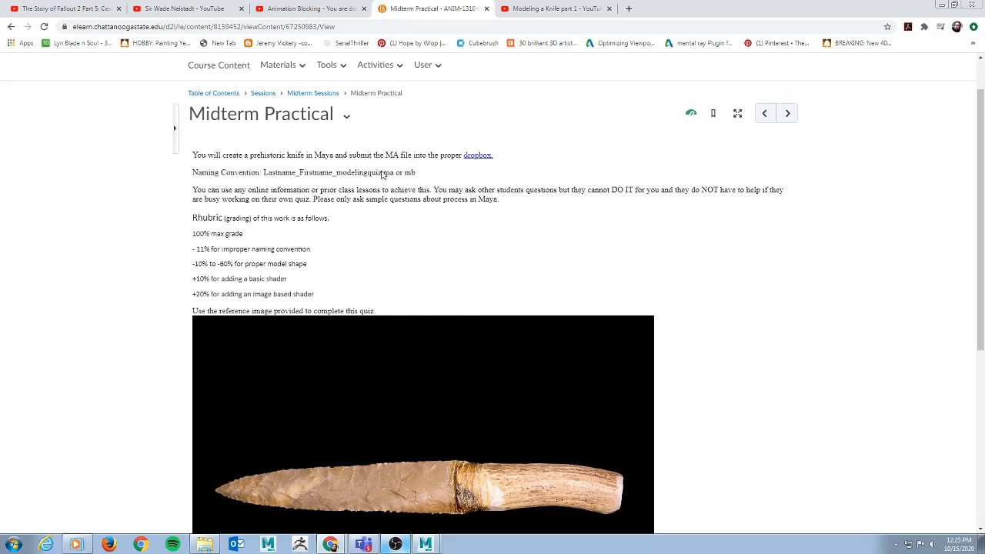
Step: Open the Knife Modeling (NO SOUND) video from Midterm Sessions, play it full screen and check its playback settings
click(315, 93)
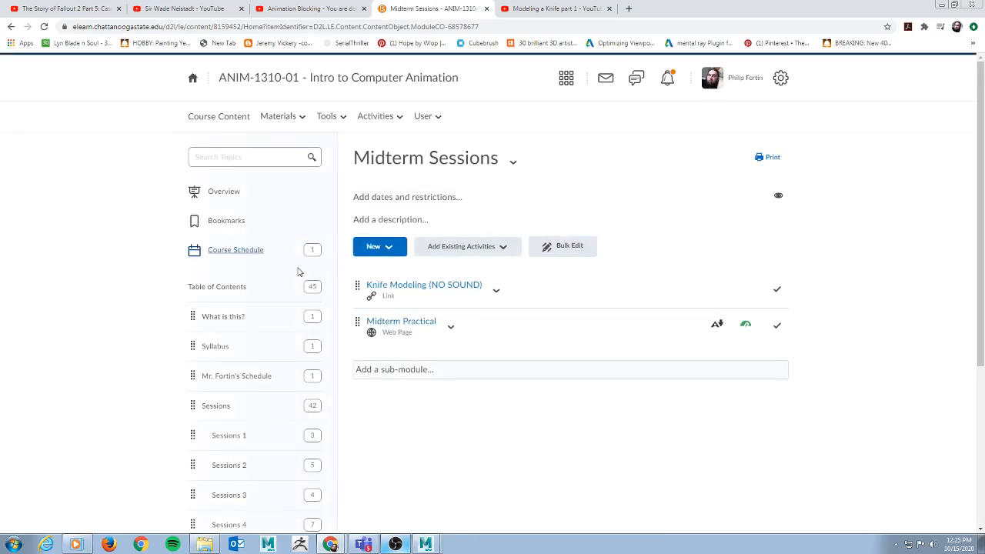
click(394, 286)
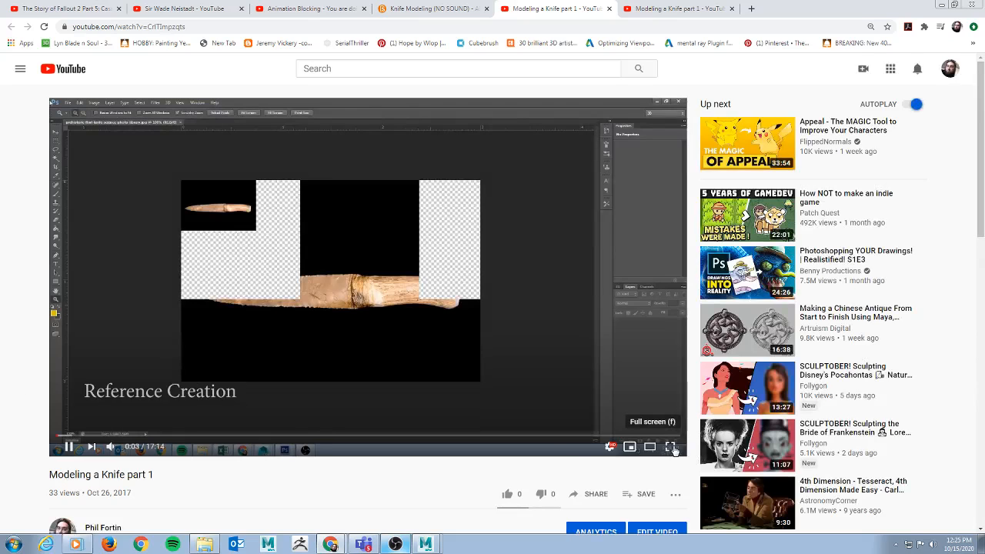
key(F11)
key(f)
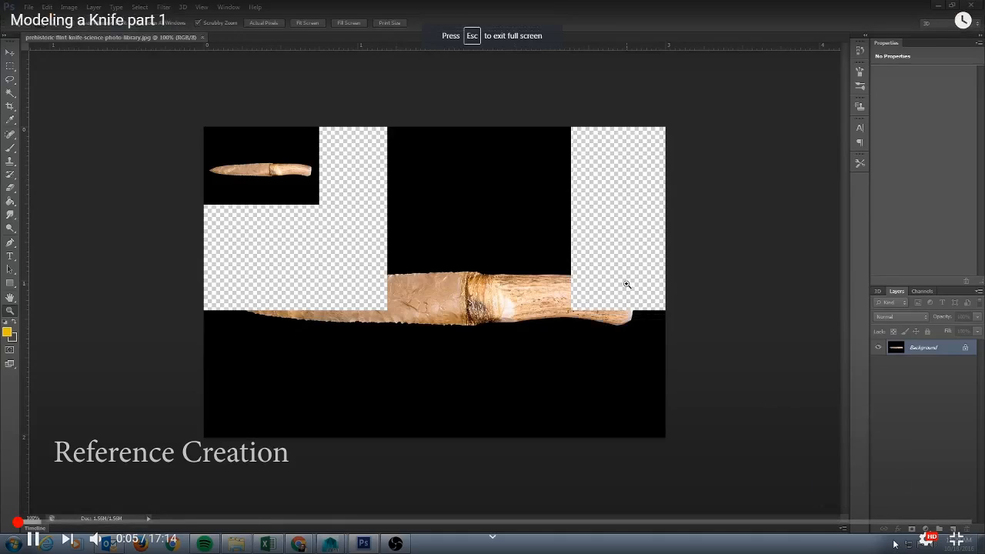
click(928, 540)
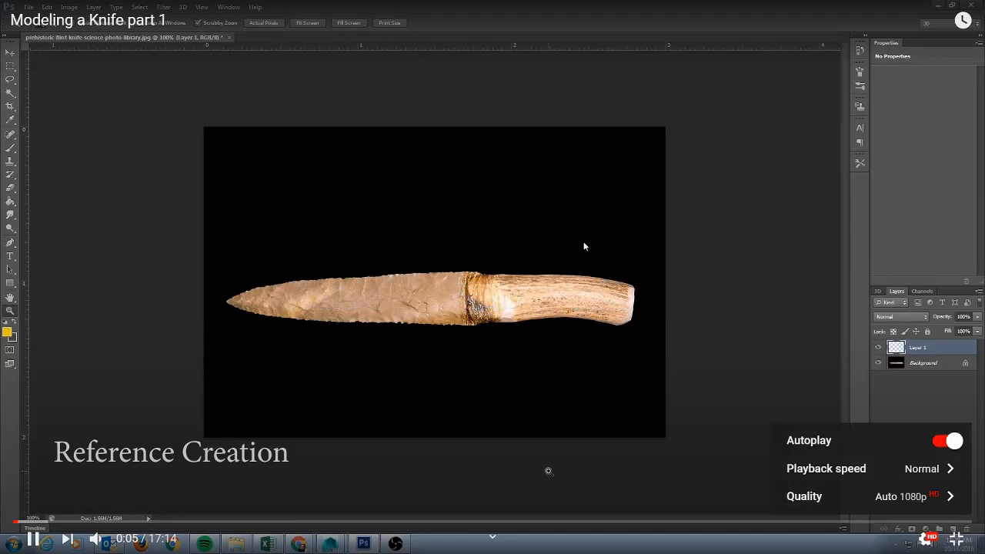
click(269, 326)
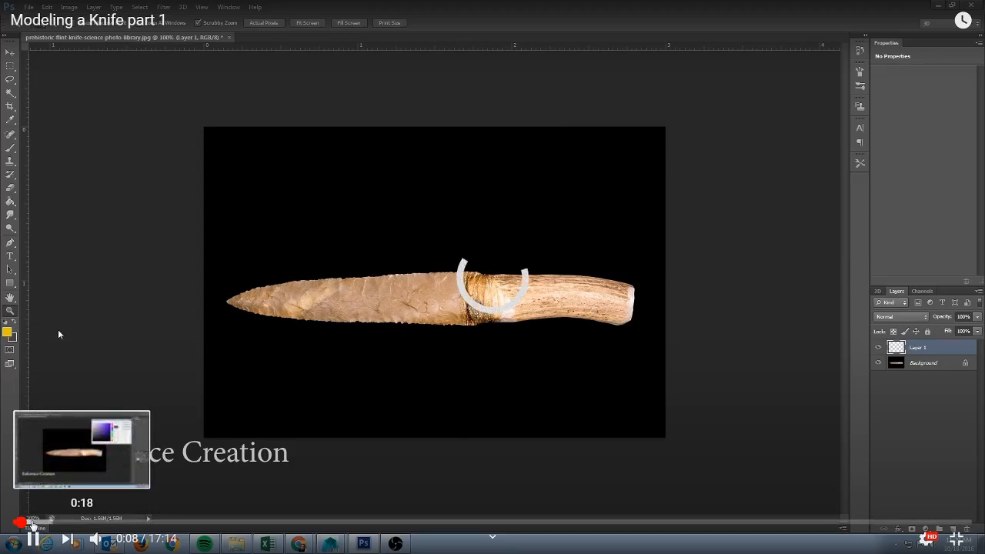
Step: Skim the knife video from 0:18 through the reference creation to the modeling process near 16:41, and close it
click(31, 523)
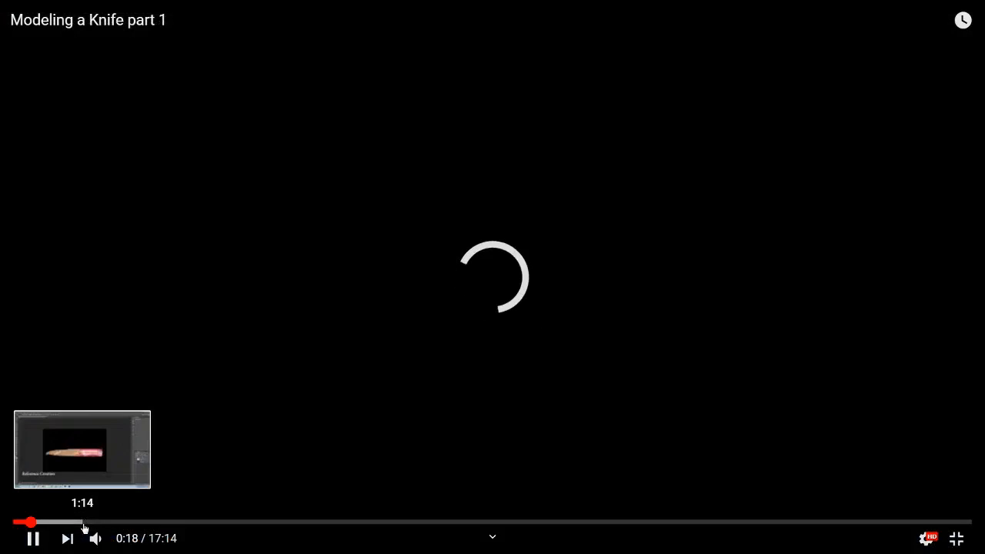
click(84, 524)
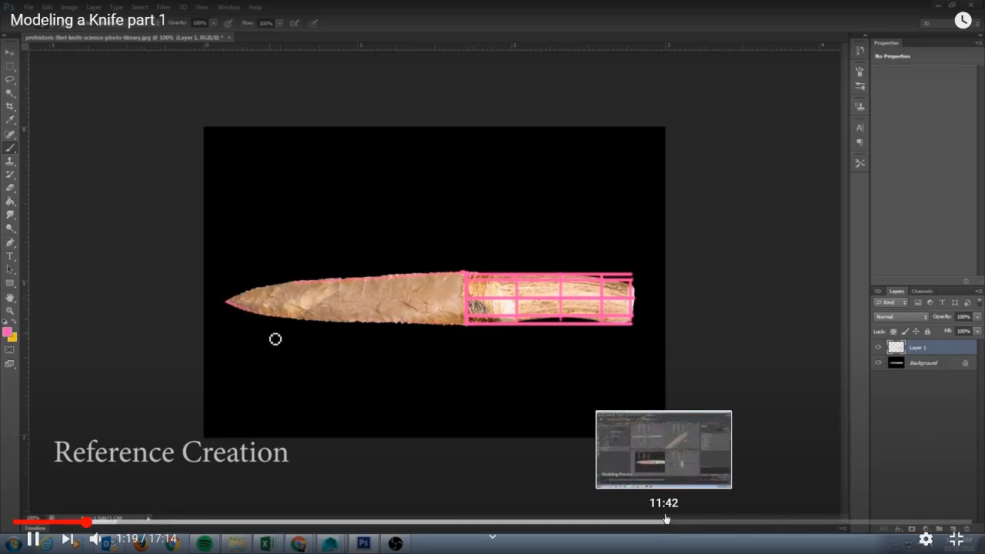
click(642, 522)
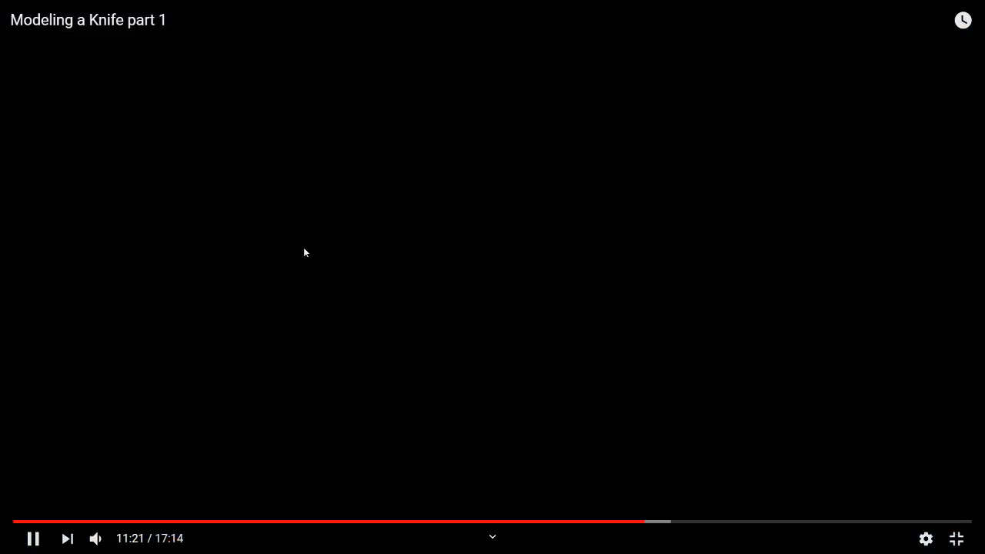
drag(792, 524, 944, 524)
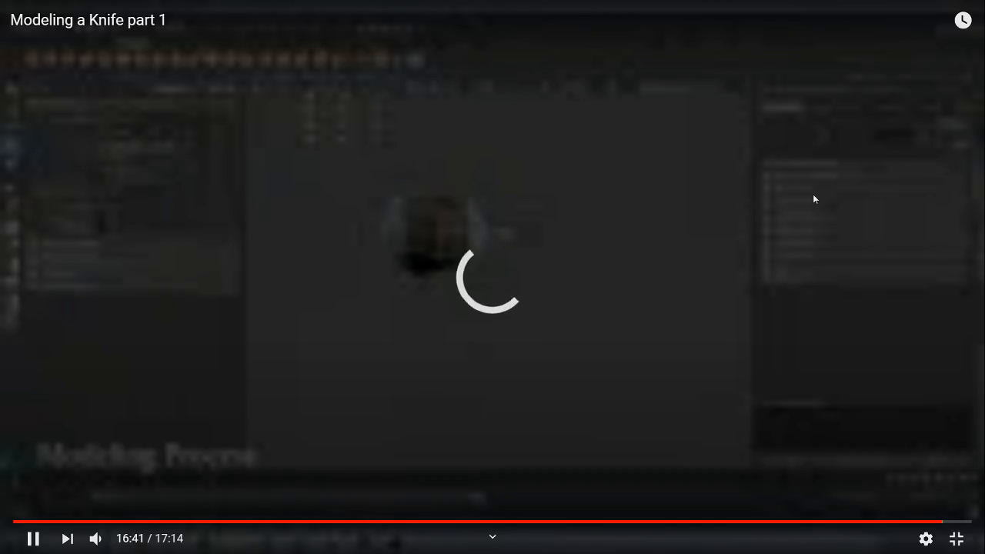
key(Escape)
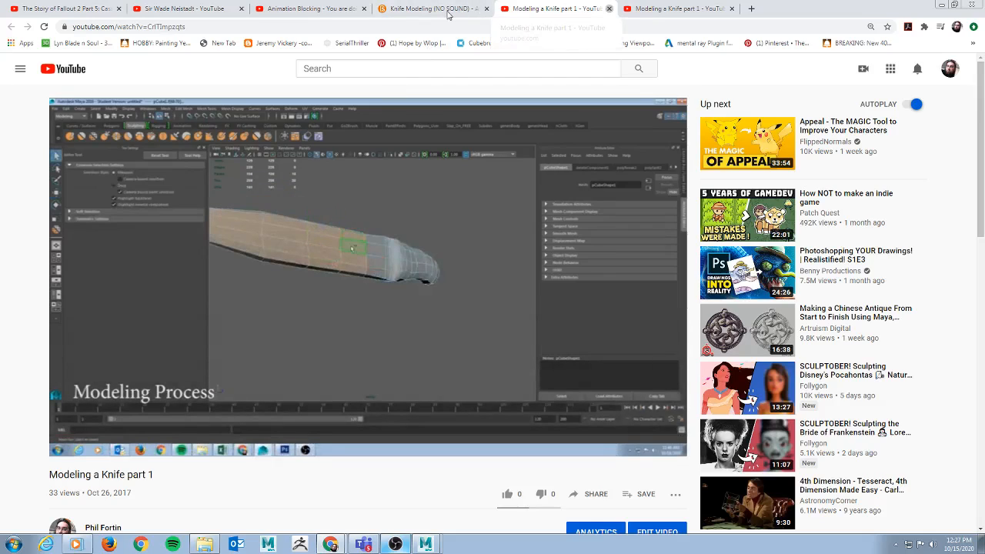
key(ctrl+w)
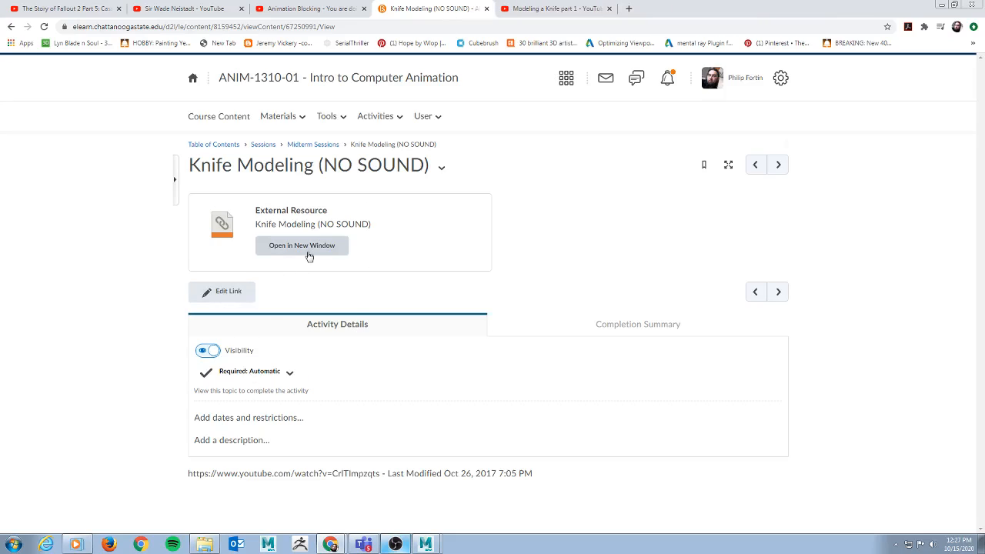
Step: Return to Midterm Sessions and open the Midterm Practical page at its knife reference image
click(320, 146)
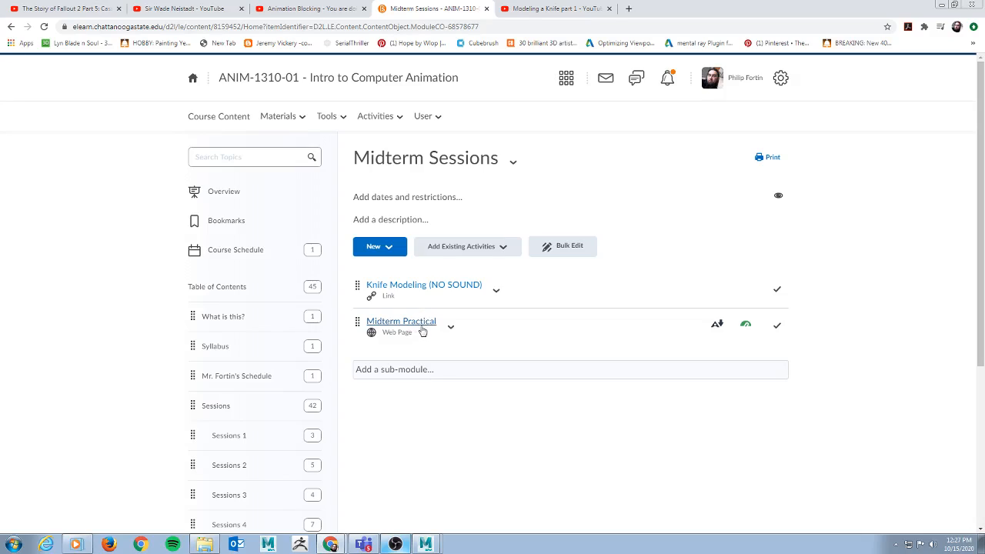
click(422, 331)
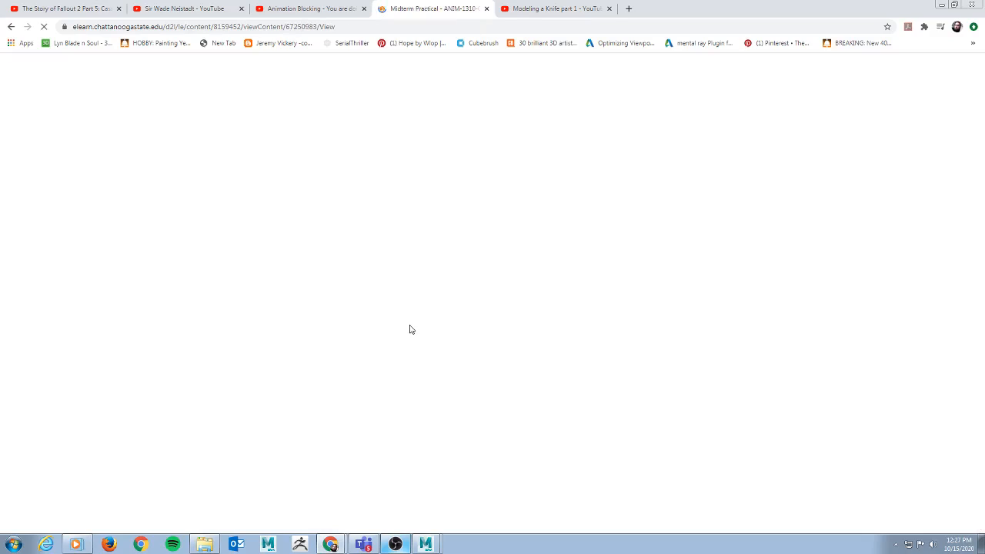
scroll(528, 341, down, 3)
Step: Try to save the knife reference image into the sourceimages folder of the AncientKnife project under Documents, maya, projects
right_click(455, 279)
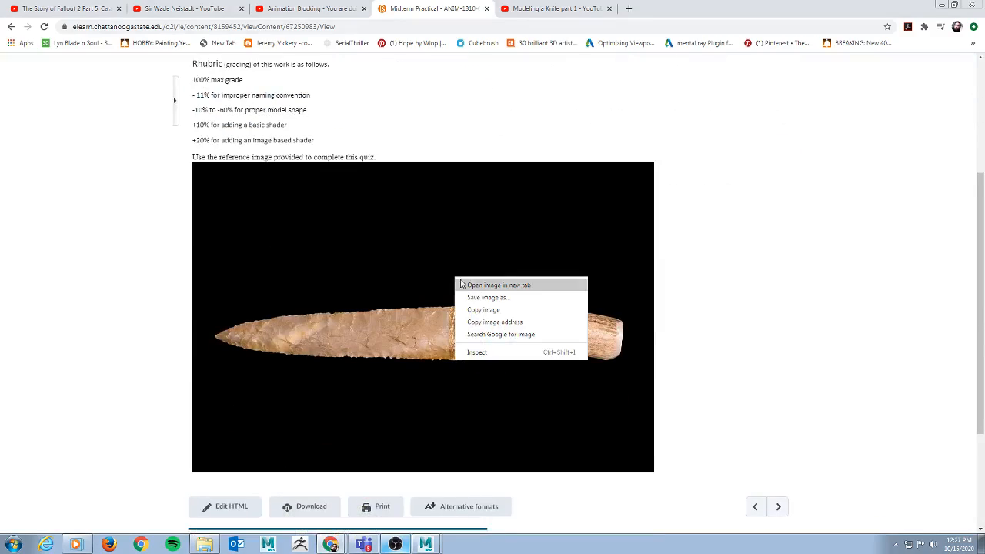
click(507, 297)
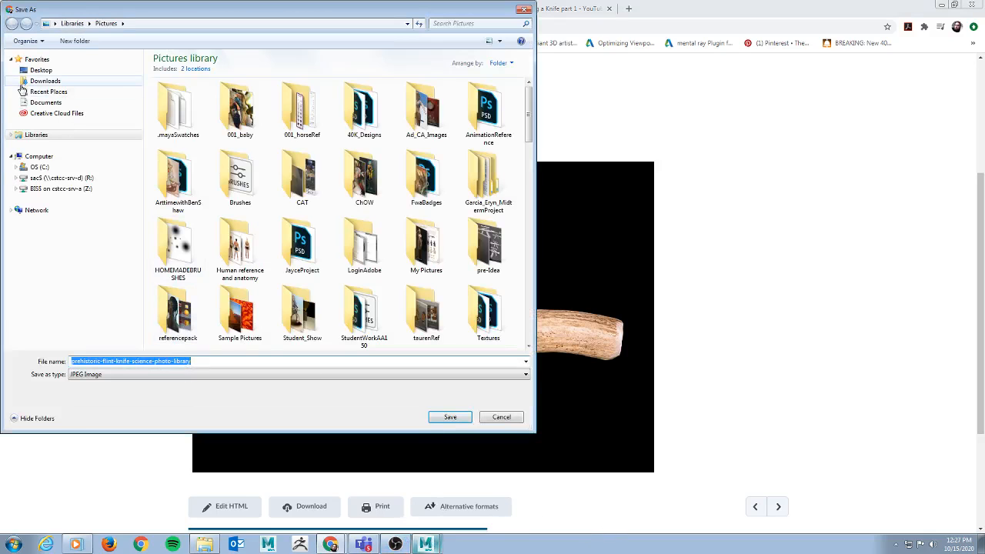
click(67, 103)
click(240, 123)
key(m)
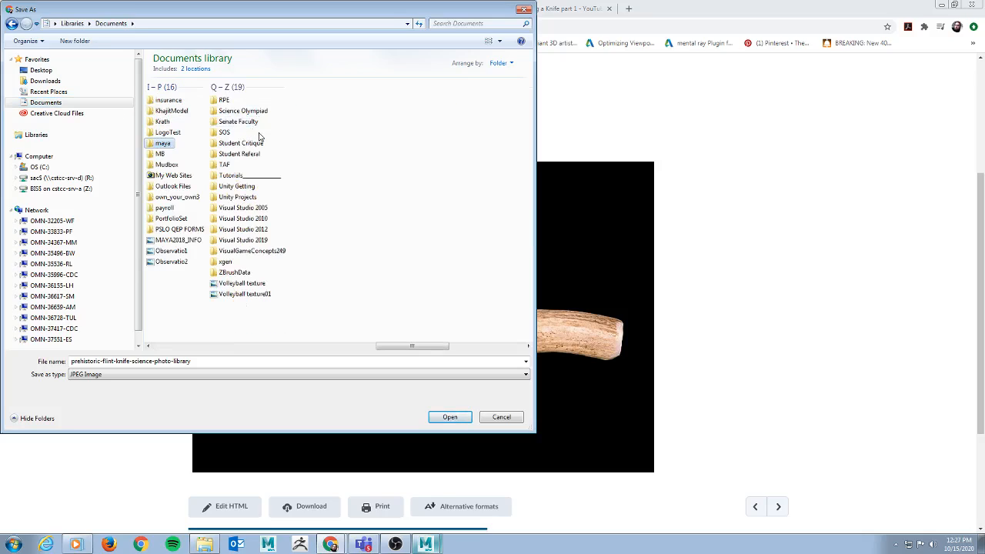
double_click(171, 146)
double_click(258, 101)
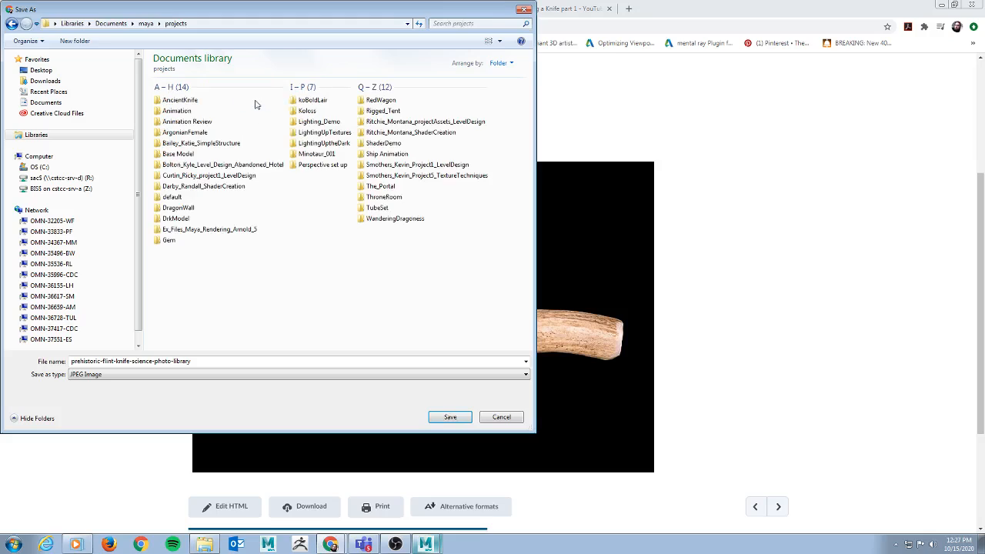
double_click(188, 101)
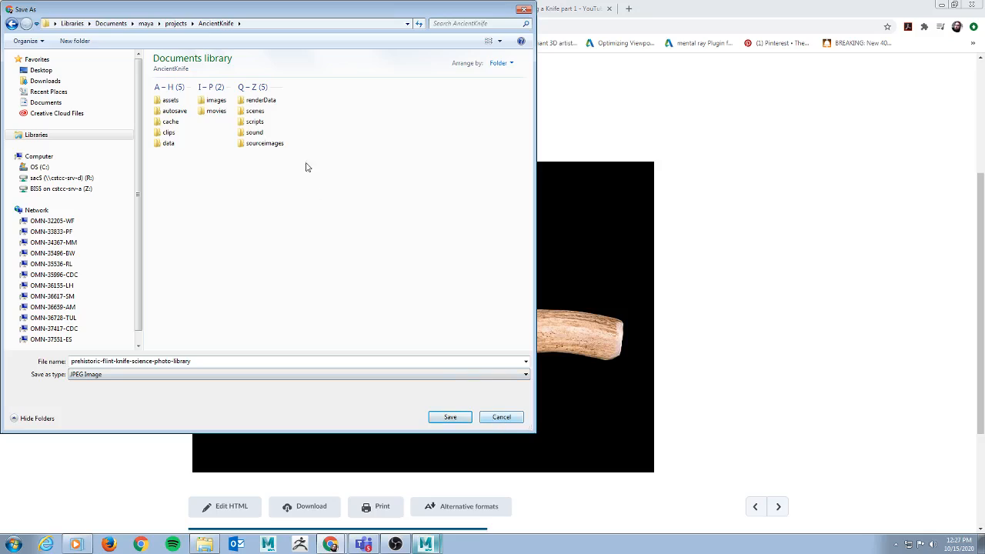
double_click(258, 144)
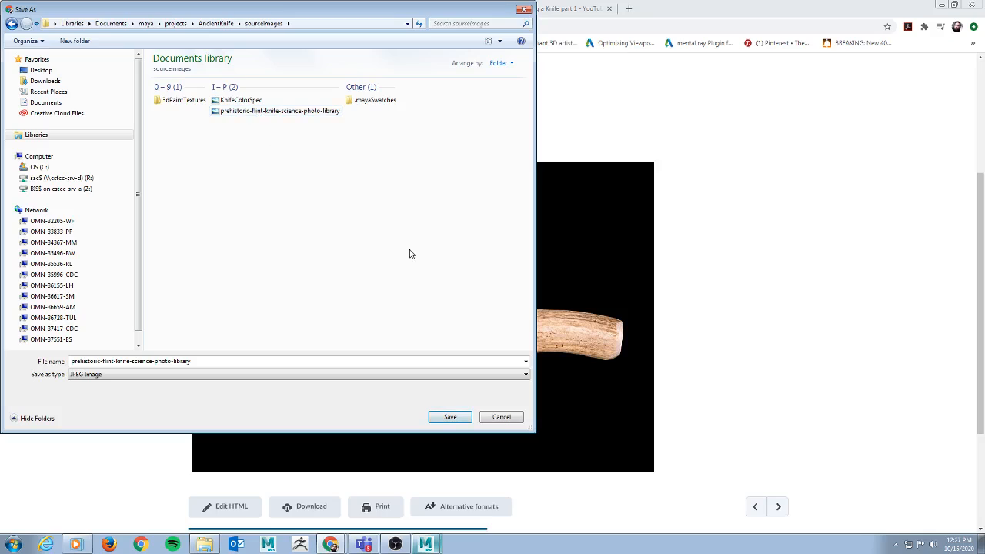
click(500, 416)
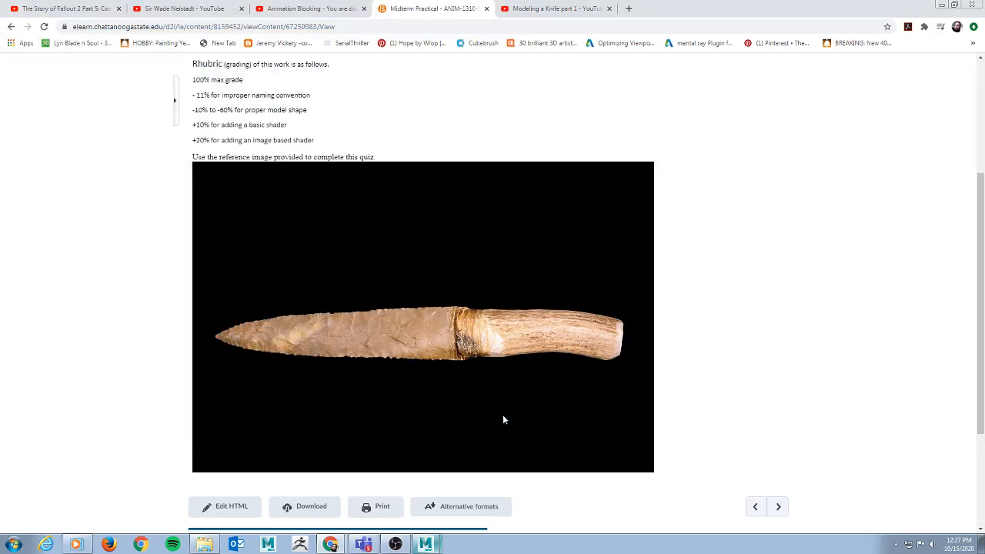
click(425, 543)
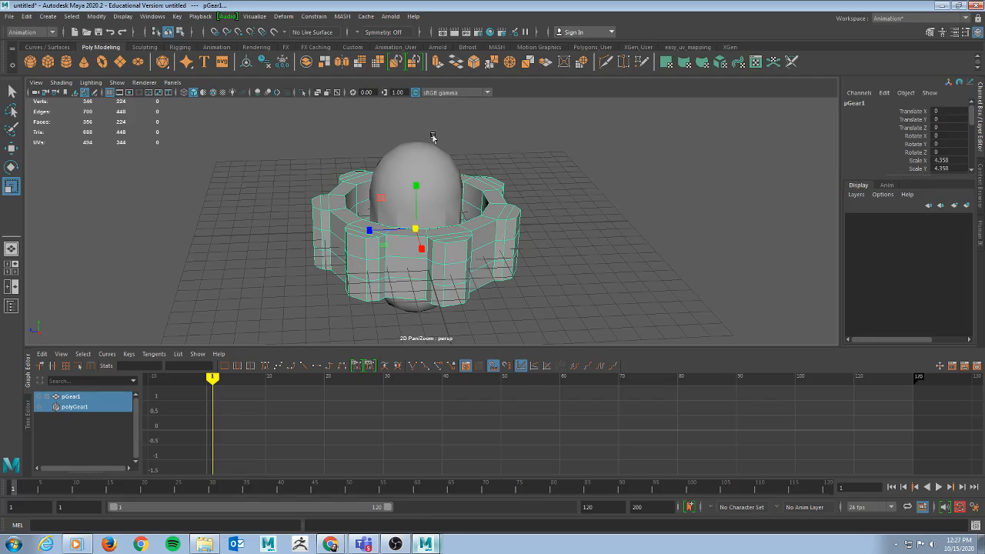
click(4, 17)
click(33, 46)
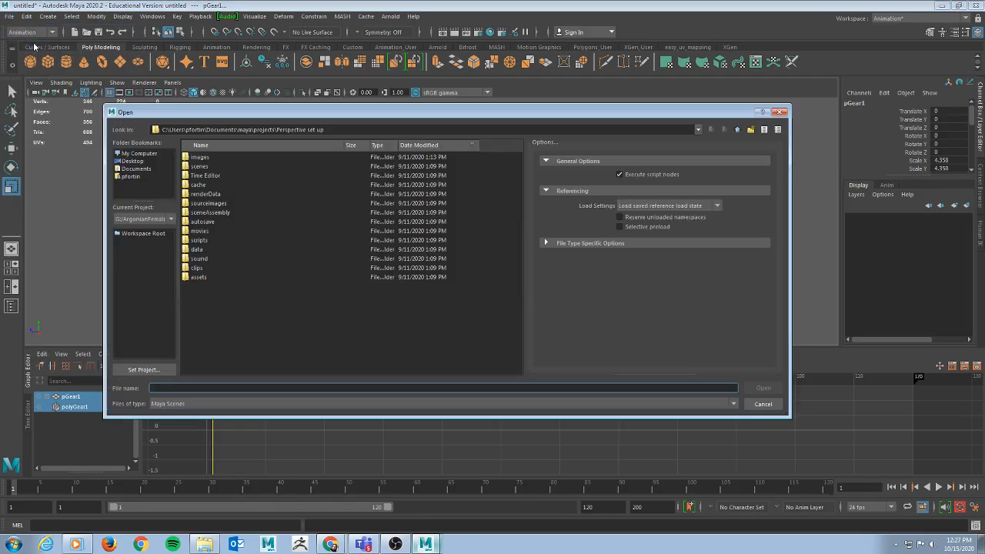
click(762, 404)
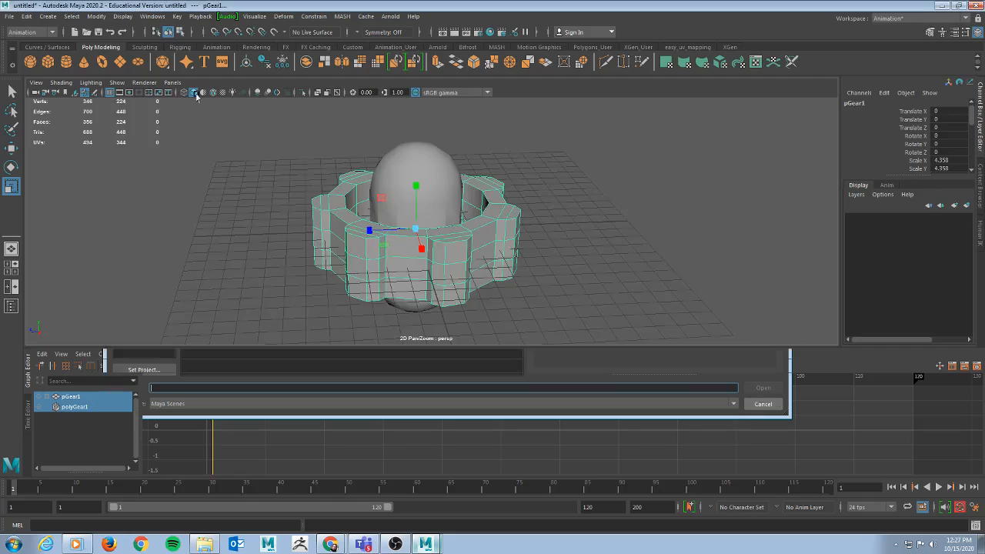
click(10, 17)
click(12, 19)
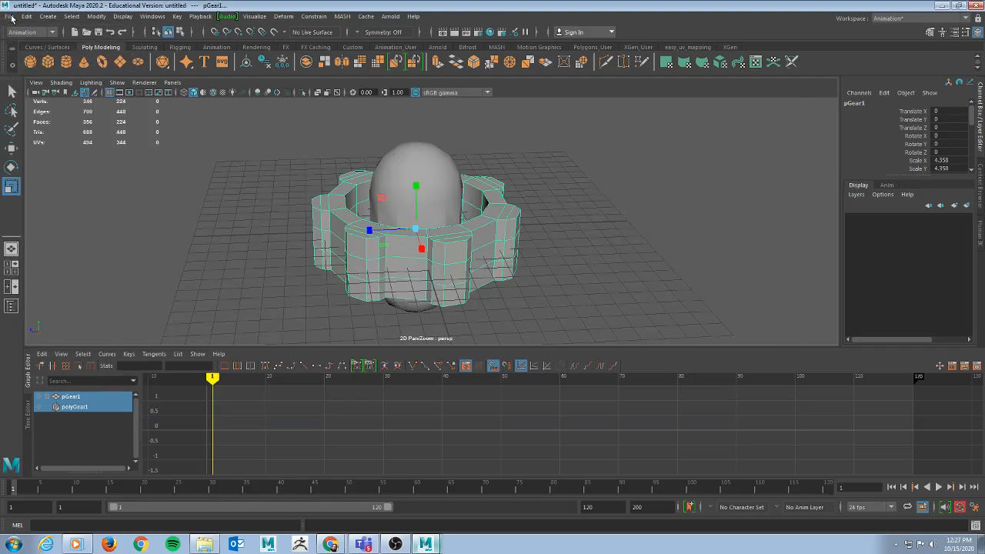
click(333, 547)
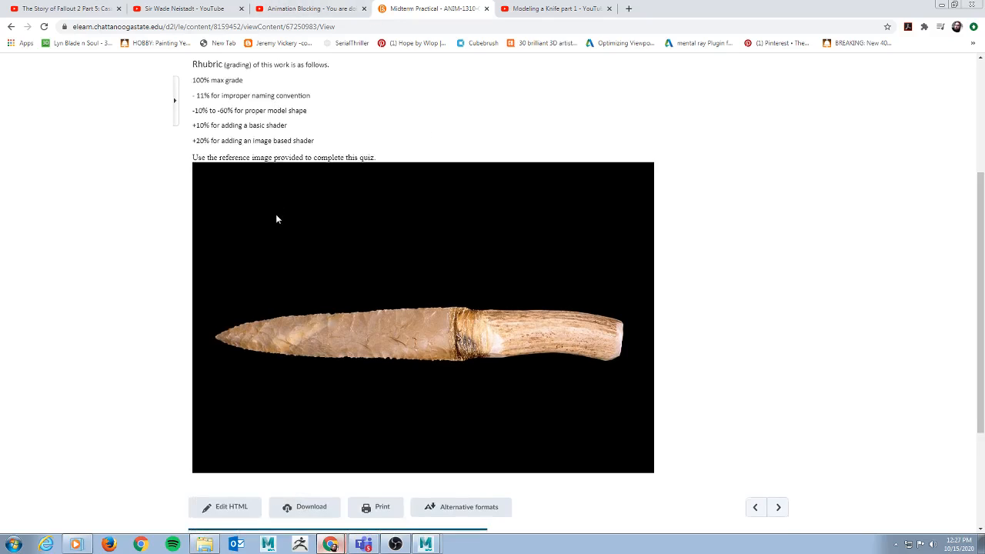
Step: Edit the Midterm Practical page's HTML so its first line asks students to submit "the Project folder and MA file"
scroll(277, 220, up, 2)
drag(420, 173, 268, 169)
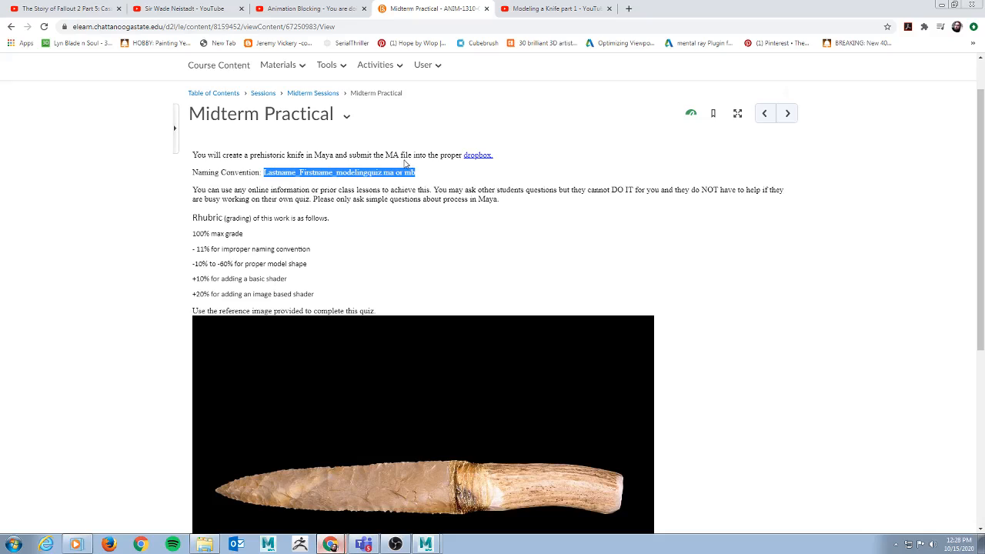
click(346, 116)
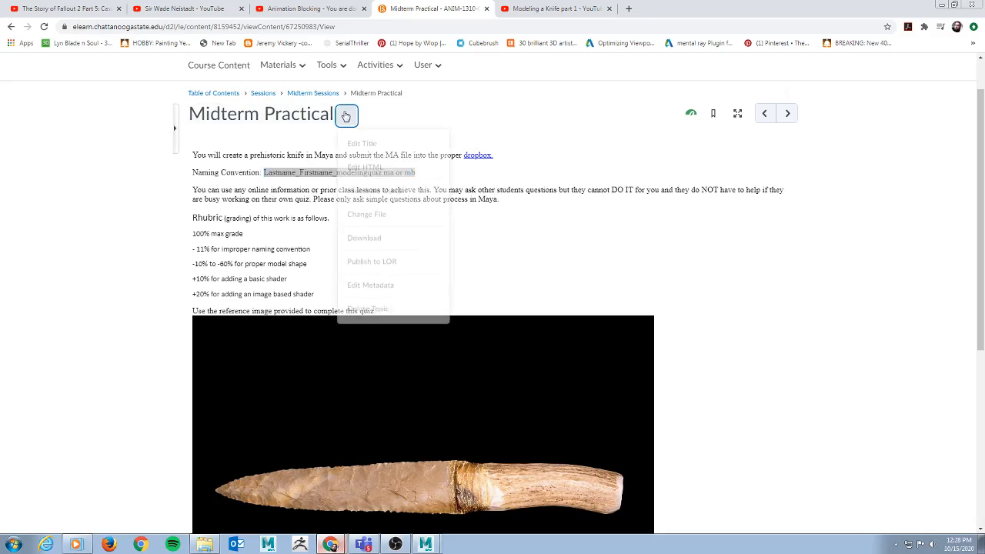
click(380, 170)
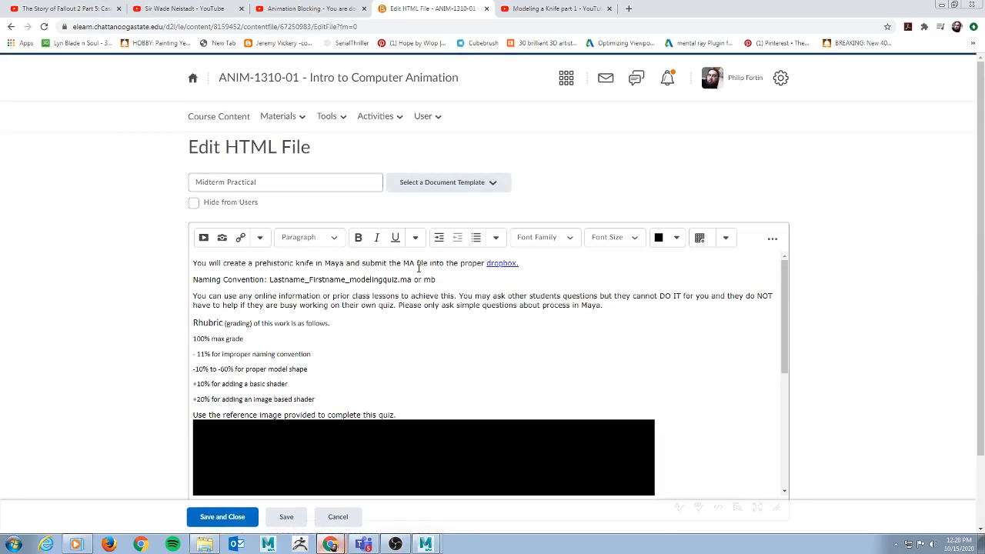
text(Project folder and)
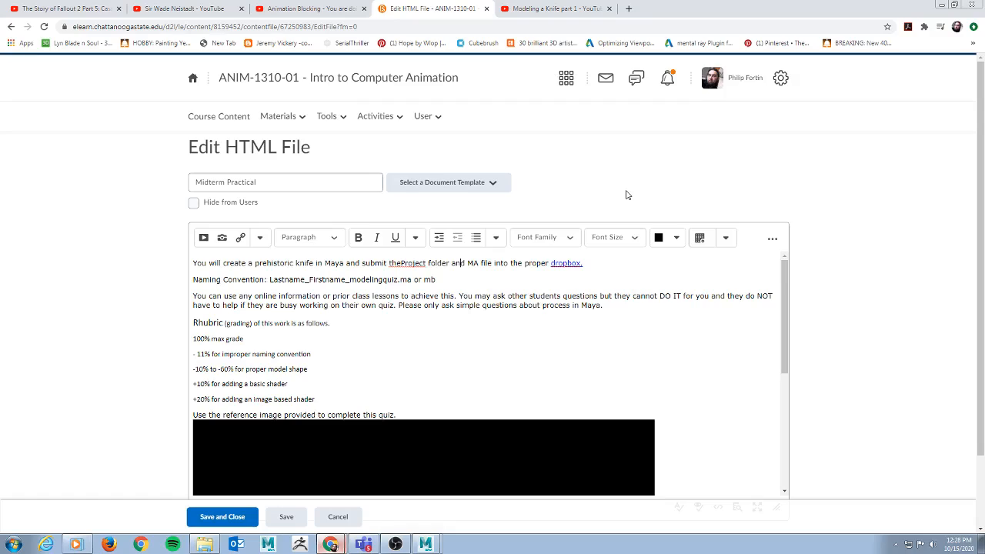
text(e )
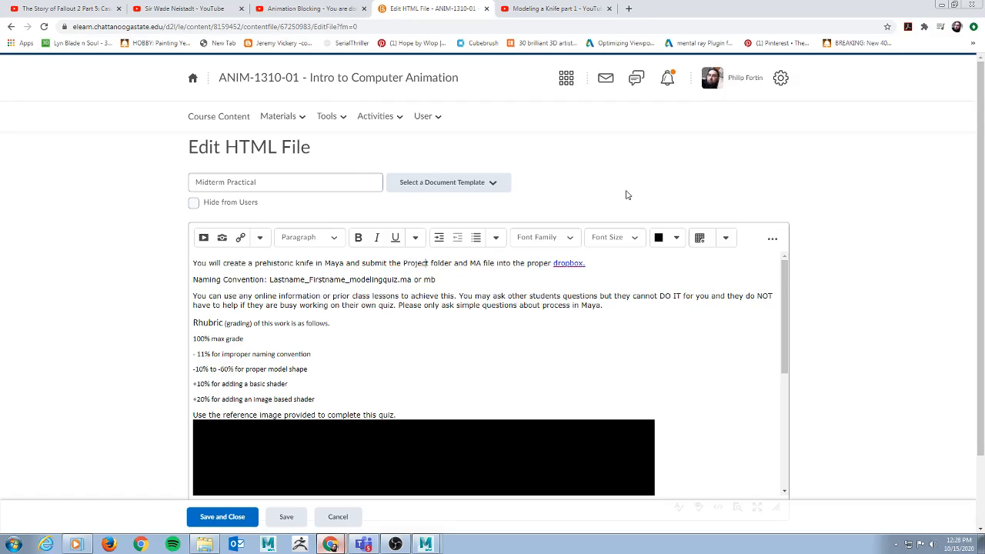
Step: Add "with it" after "MA file" in the submission sentence, replace the dropbox link with plain text, and save and close the page
text( with it)
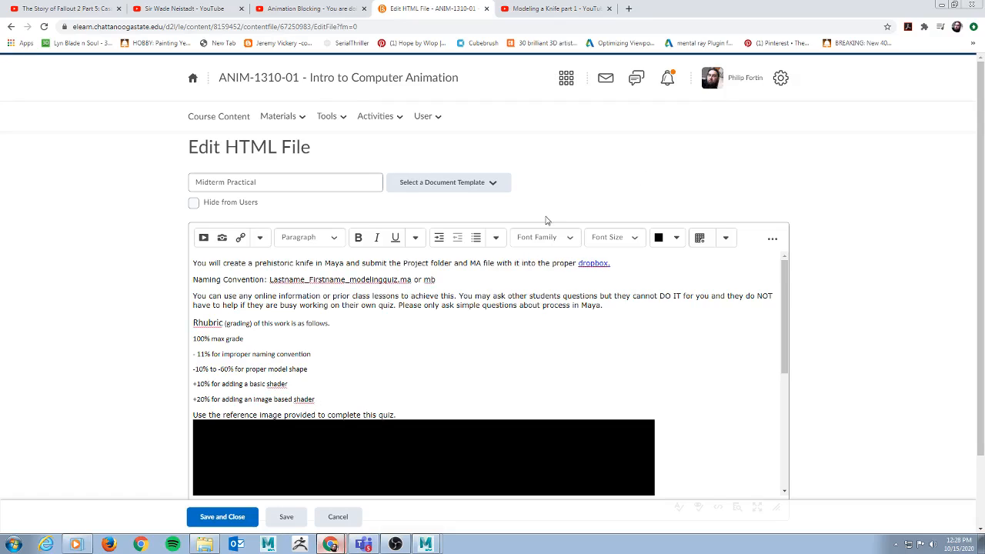
drag(611, 263, 579, 264)
key(BackSpace)
key(Delete)
text(d)
drag(441, 281, 412, 280)
click(223, 516)
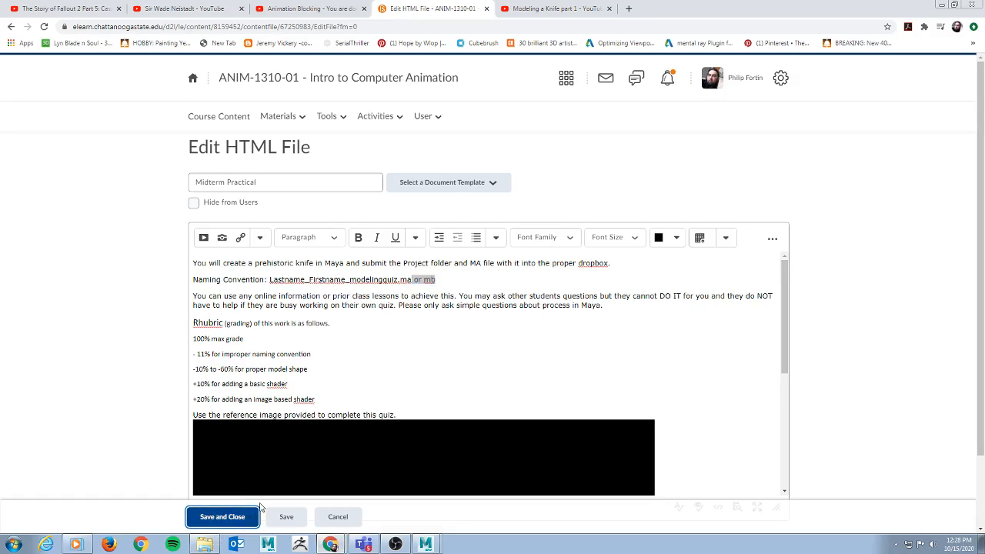
Step: Switch to Maya and set the project to the AncientKnife folder under Documents, maya, projects
click(425, 545)
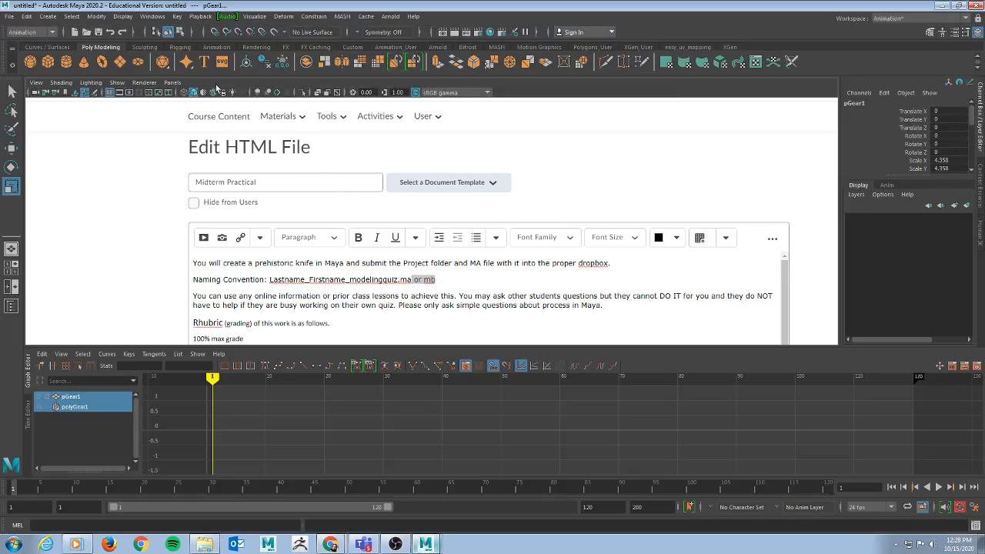
click(8, 16)
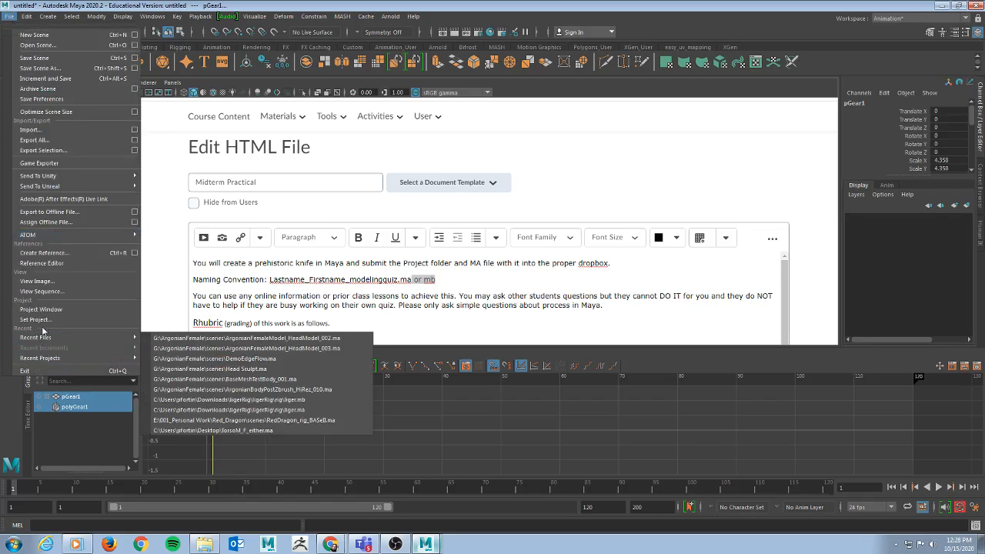
click(43, 323)
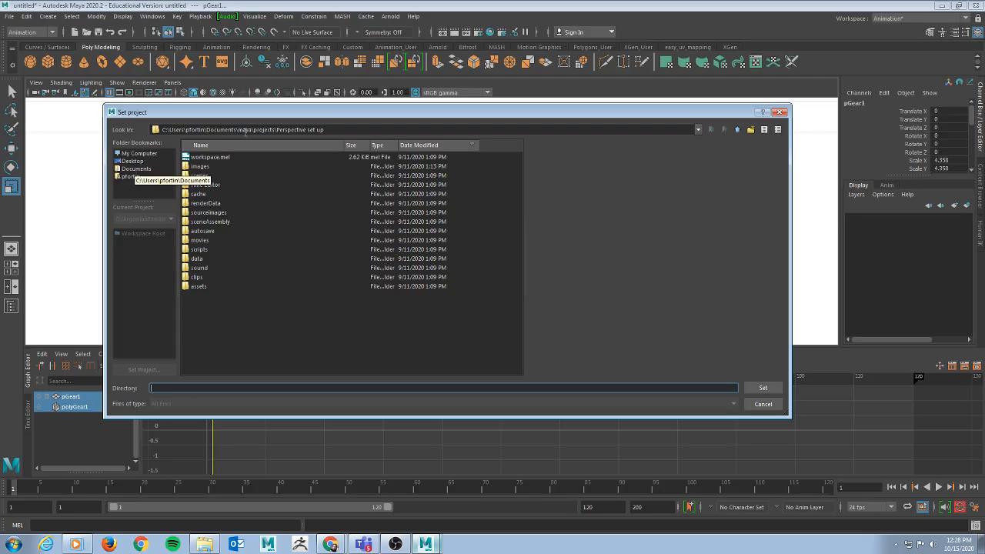
click(736, 129)
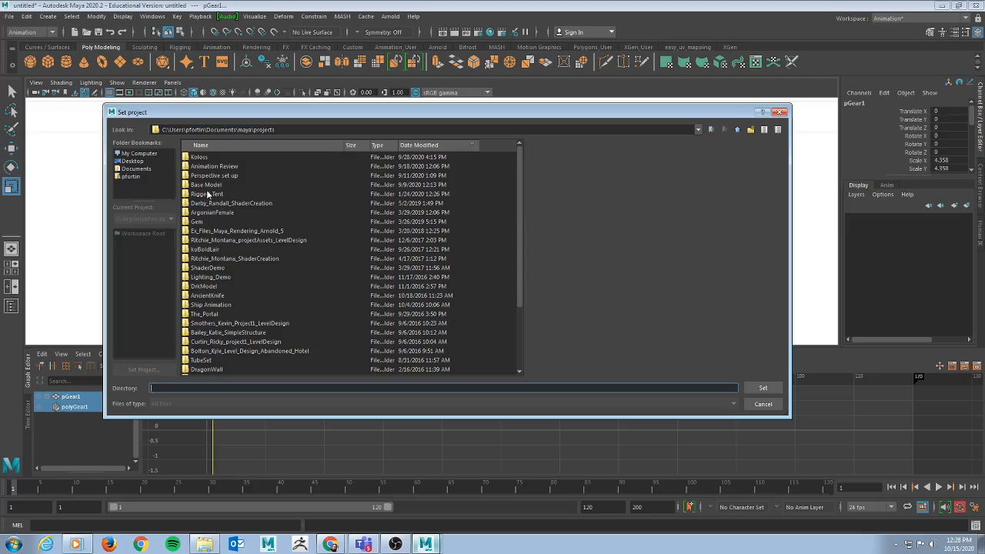
double_click(213, 284)
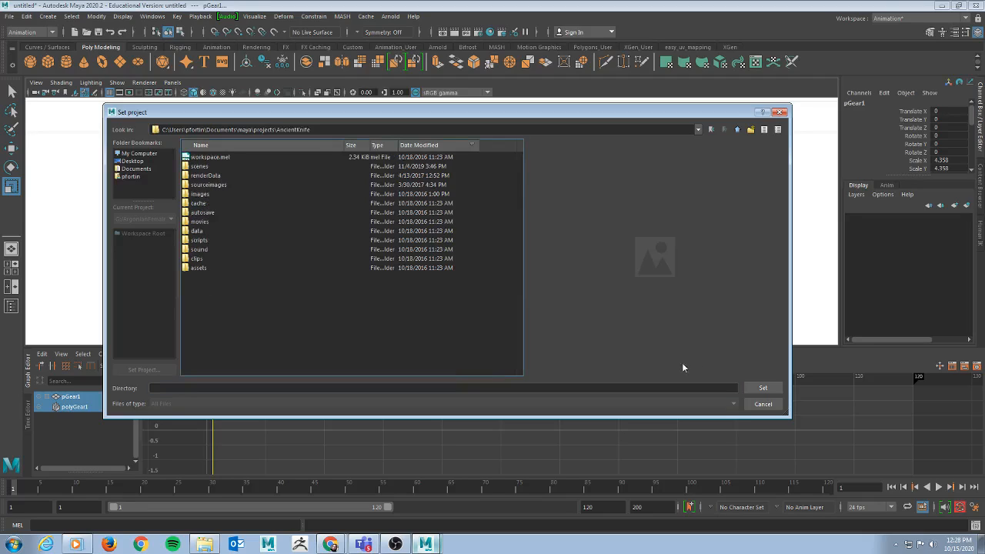
click(763, 388)
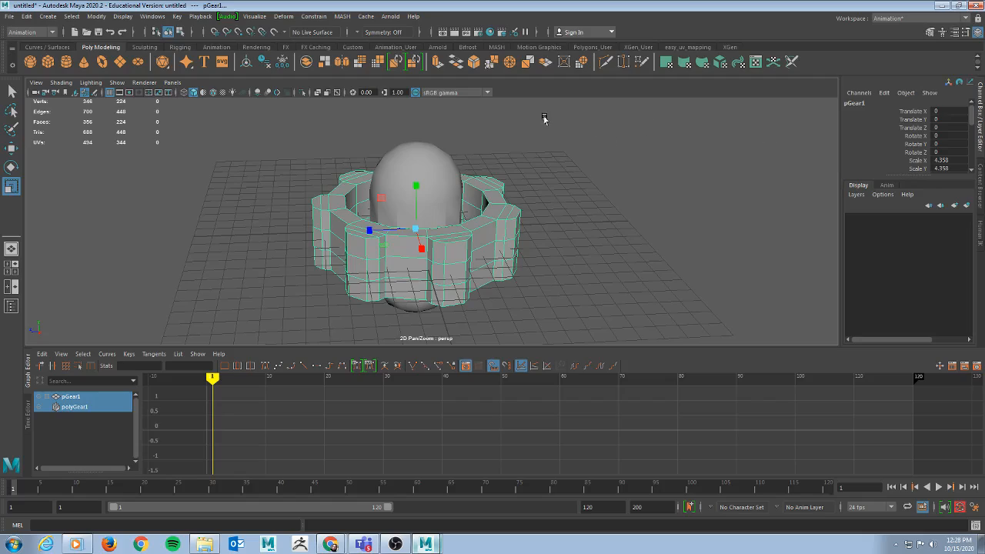
Step: Change the workspace to Maya Classic and open Knife_004.mb from the AncientKnife scenes folder
click(964, 19)
click(936, 34)
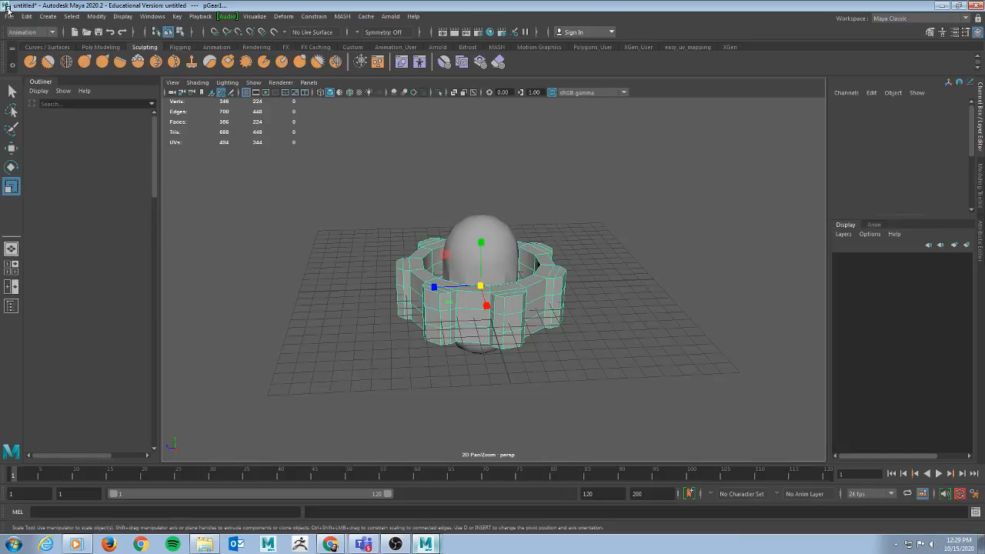
click(10, 16)
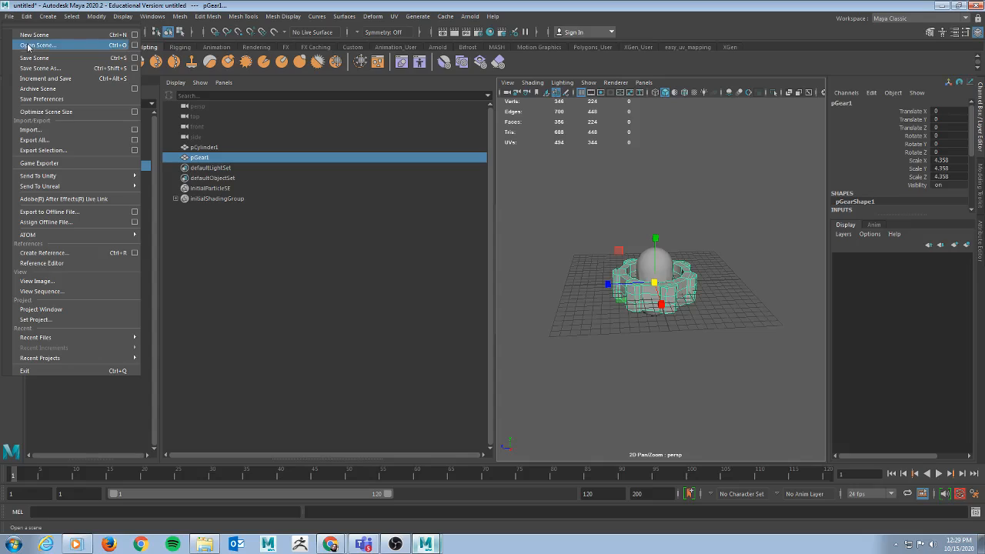
click(31, 45)
double_click(212, 157)
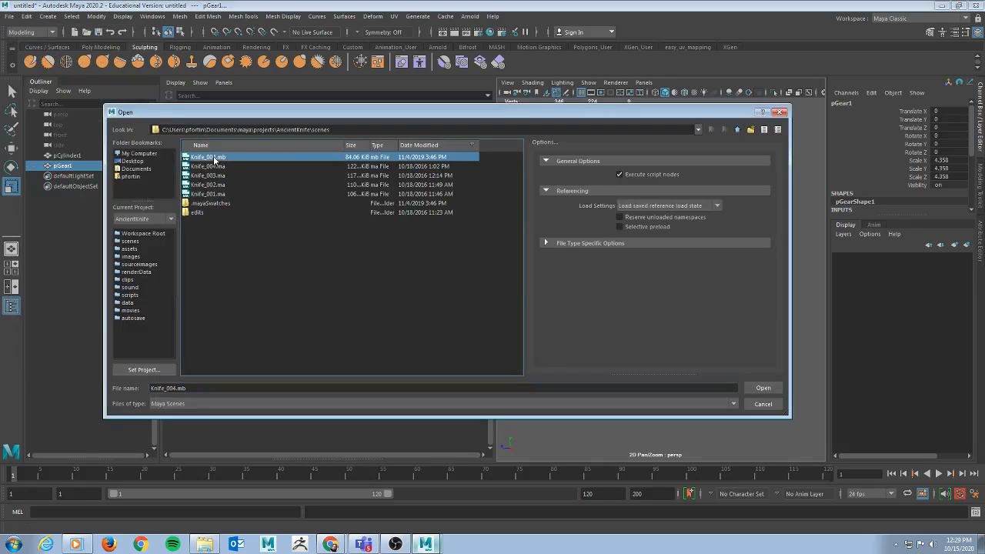
click(492, 274)
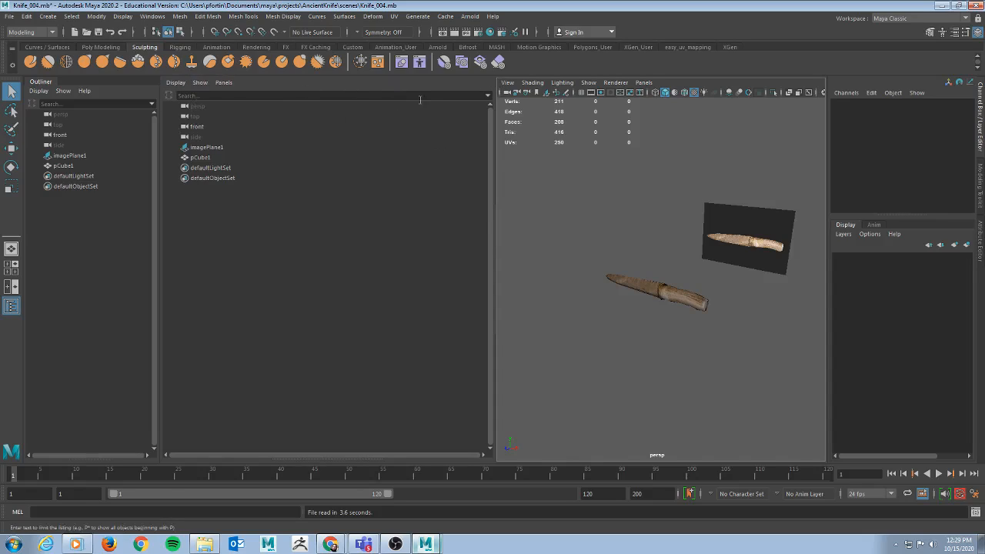
Step: Replace the large outliner panel with the front orthographic view, beside the perspective view
click(223, 83)
mouse_move(254, 92)
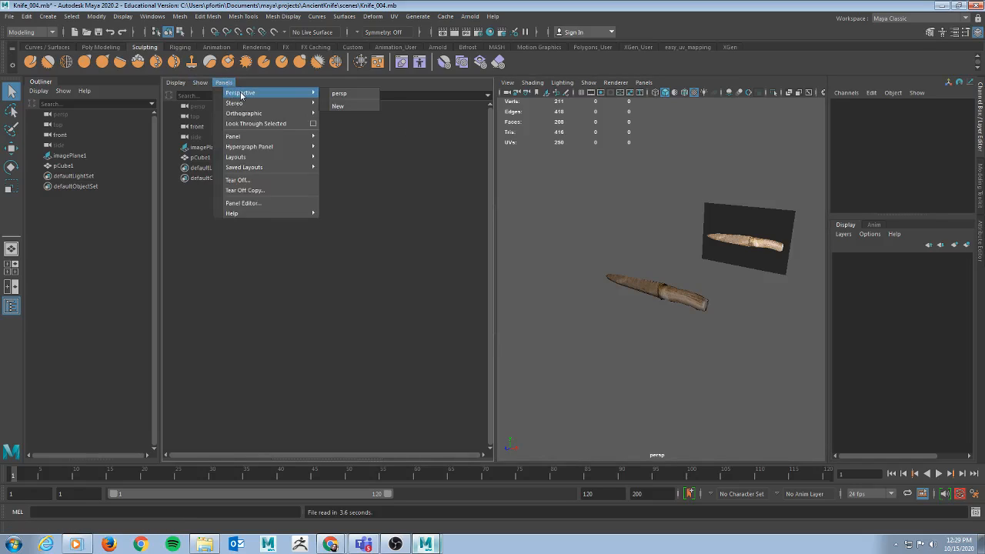
click(340, 94)
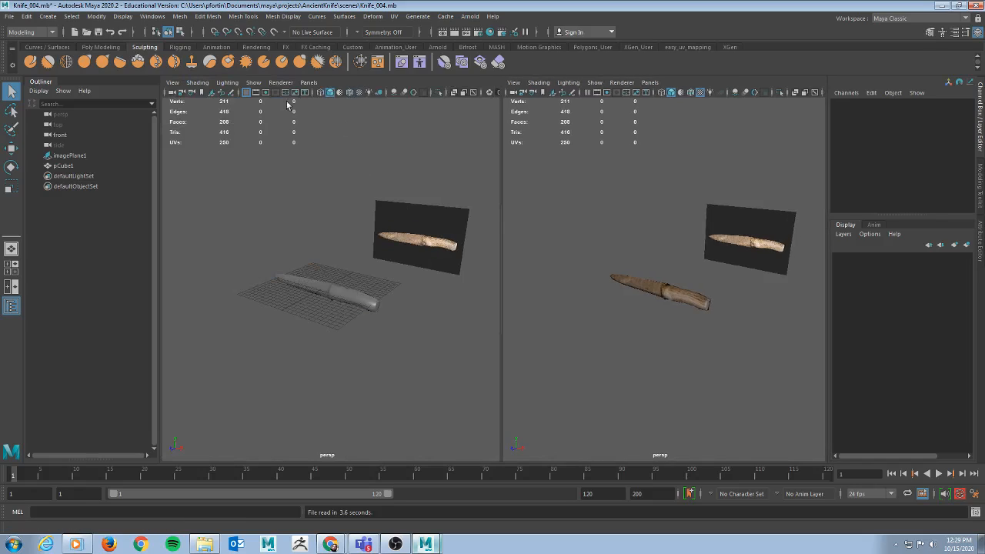
click(309, 82)
mouse_move(336, 103)
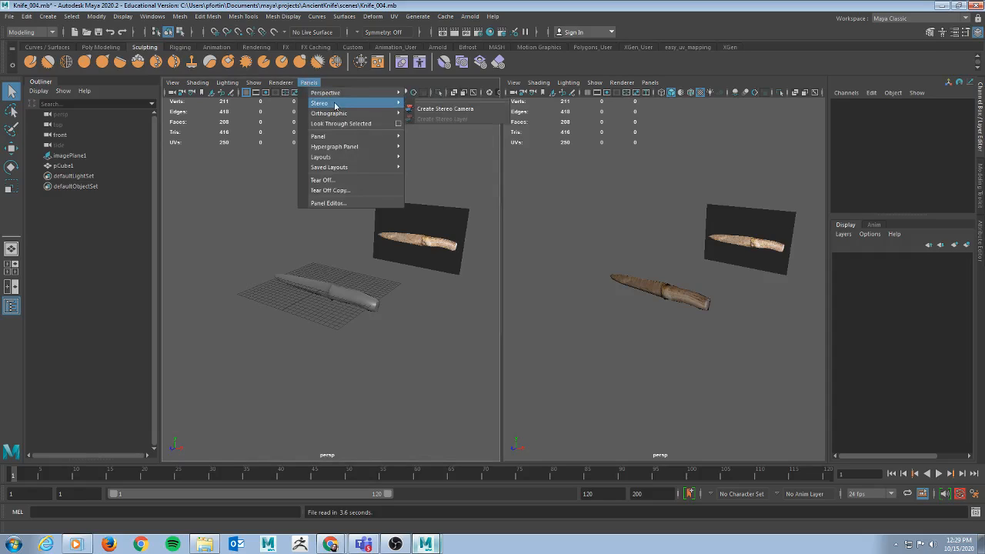
click(429, 115)
Step: Examine the knife model in shaded and textured display against its reference image, enlarging the perspective view to fill the workspace
alt+drag(711, 253, 676, 255)
alt+right_drag(678, 262, 778, 315)
alt+right_drag(619, 290, 658, 277)
click(658, 277)
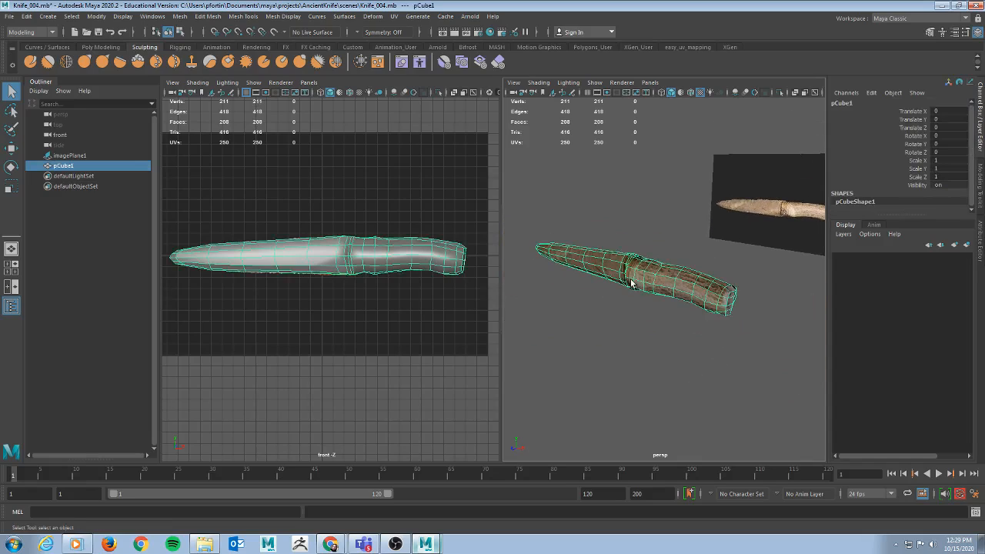
key(5)
mouse_move(631, 283)
alt+mouse_down()
mouse_move(641, 269)
mouse_move(667, 278)
alt+mouse_up()
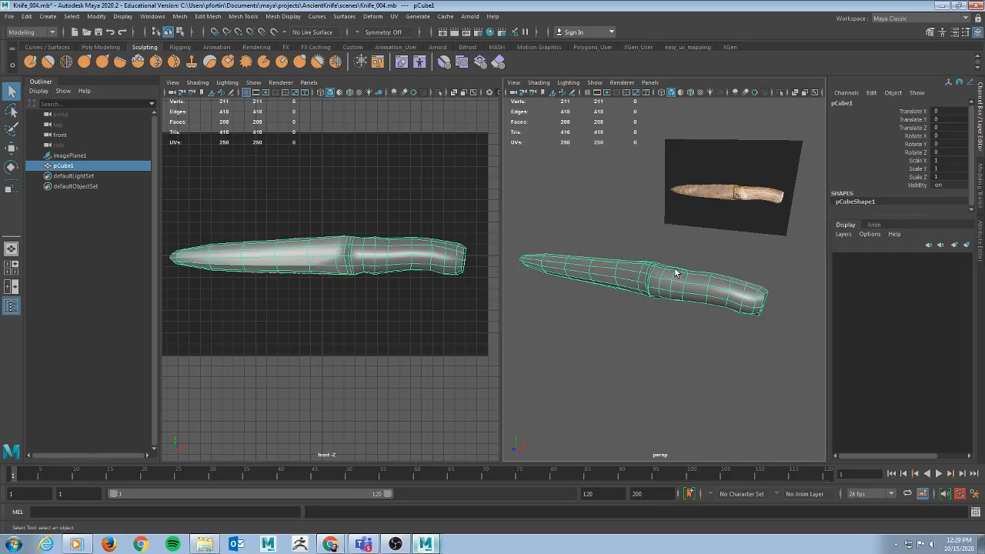
key(6)
click(622, 221)
alt+drag(621, 220, 679, 236)
key(space)
alt+drag(382, 193, 600, 290)
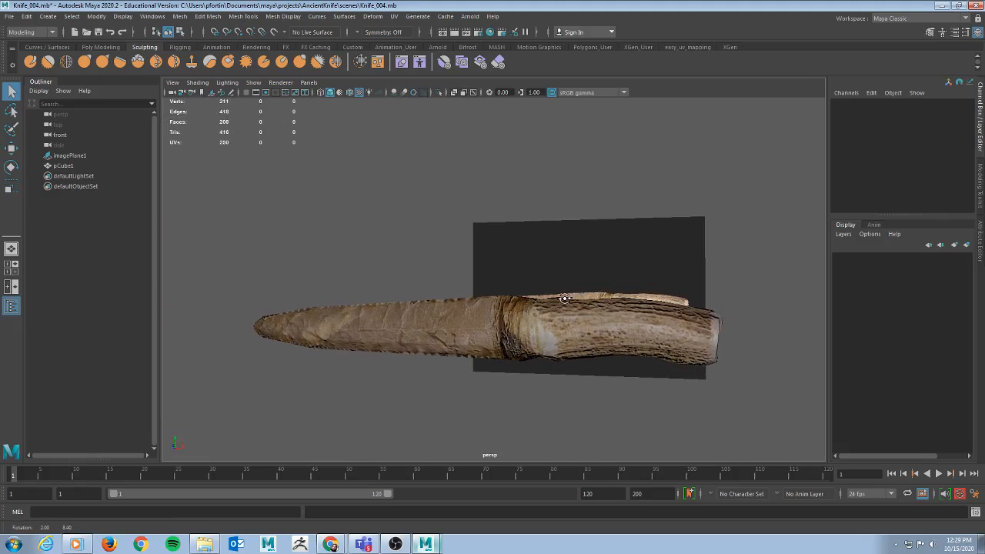
Step: Open Hypershade full screen, enlarge its material browser, and inspect the KNifeShader material
click(489, 34)
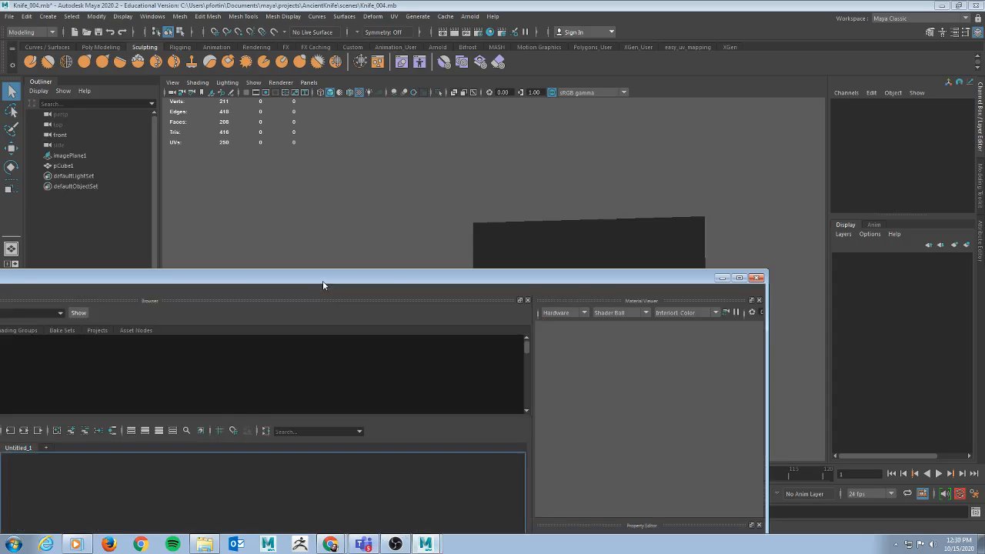
drag(321, 277, 453, 158)
double_click(453, 159)
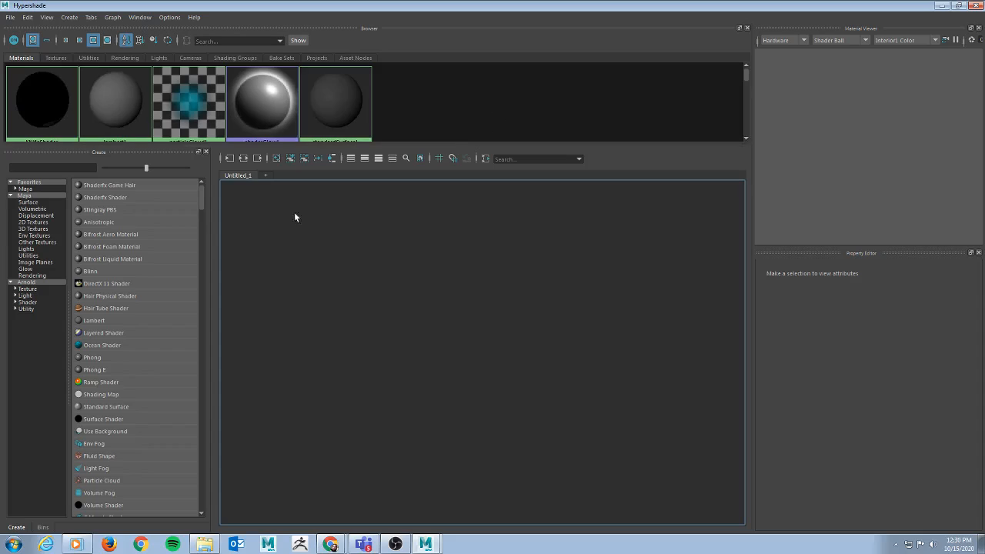
drag(276, 146, 276, 184)
click(46, 101)
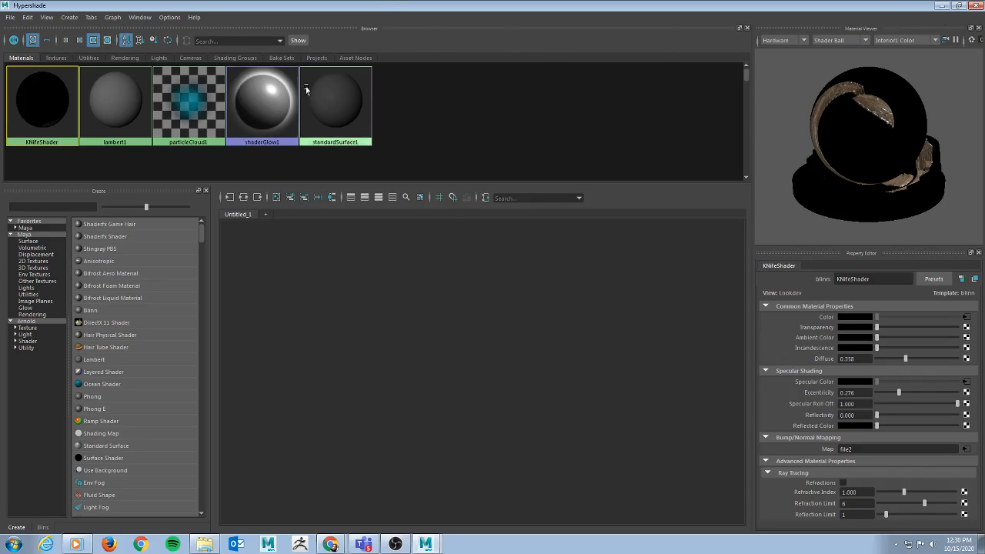
Step: Assign the lambert1 material to the knife mesh and uncover the model by moving Hypershade out of the way
drag(465, 9, 482, 352)
click(519, 314)
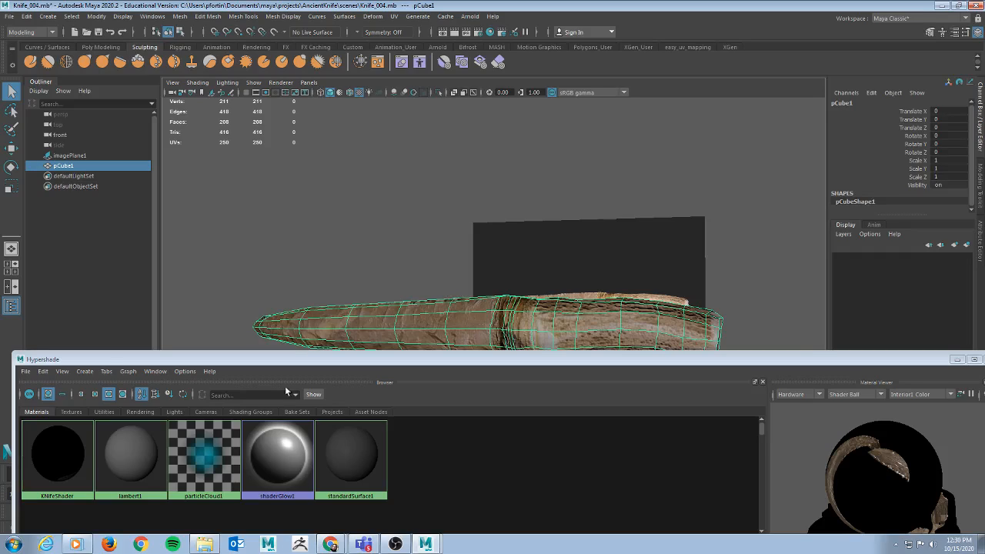
right_click(143, 445)
right_drag(129, 361, 127, 350)
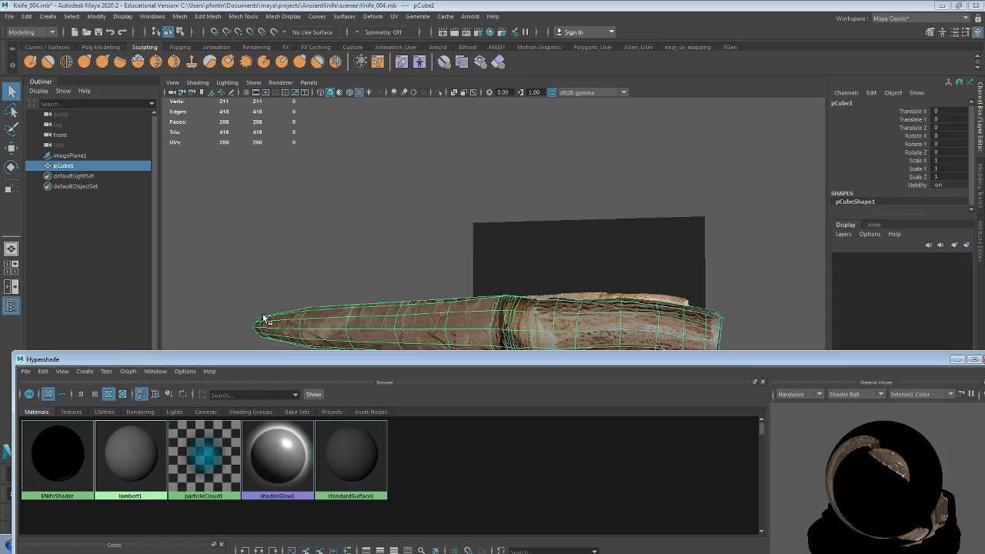
drag(810, 362, 769, 480)
alt+drag(693, 371, 540, 328)
alt+drag(457, 308, 501, 299)
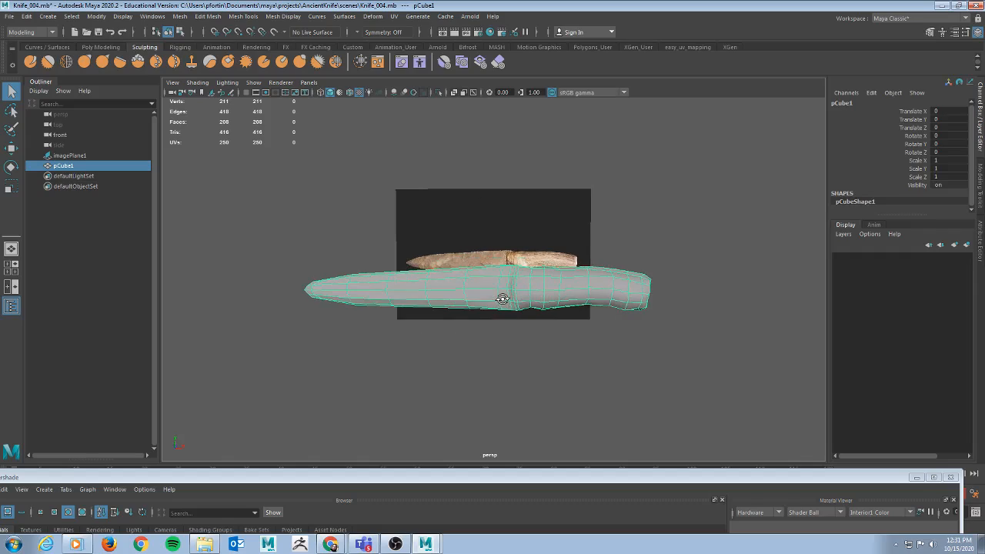
Step: Apply a planar UV projection to the knife from the Z axis, fitted to its bounding box, and minimize the mapping options
click(394, 17)
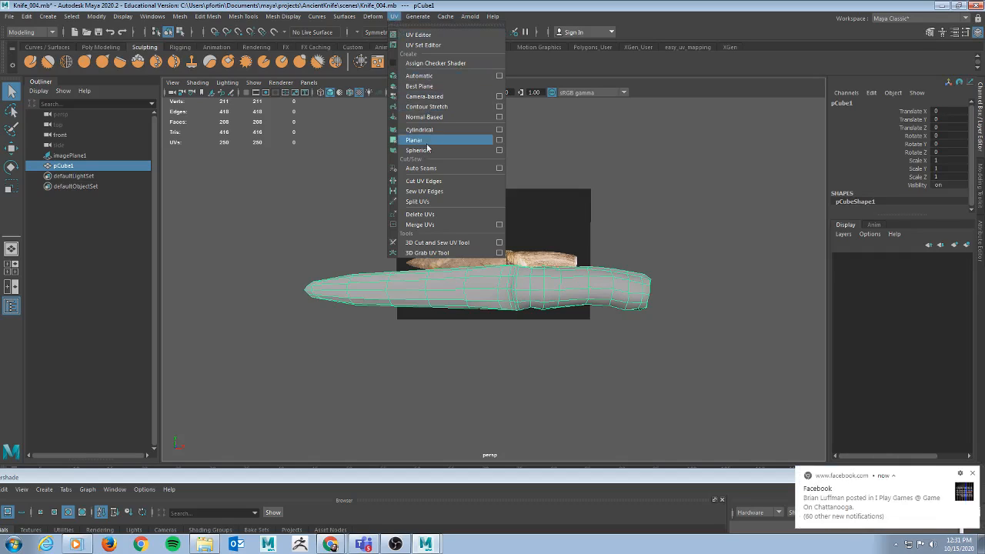
click(499, 140)
alt+drag(251, 430, 266, 407)
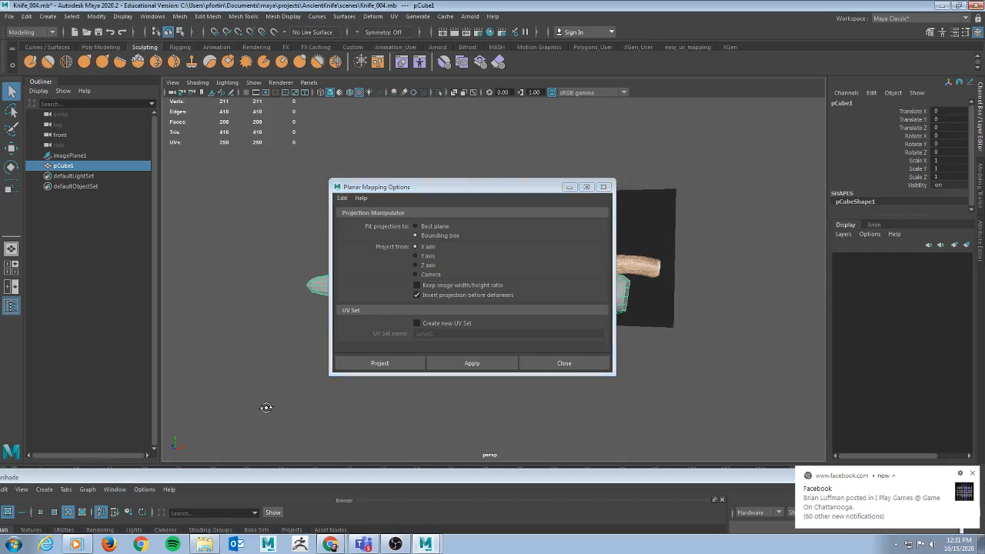
click(415, 265)
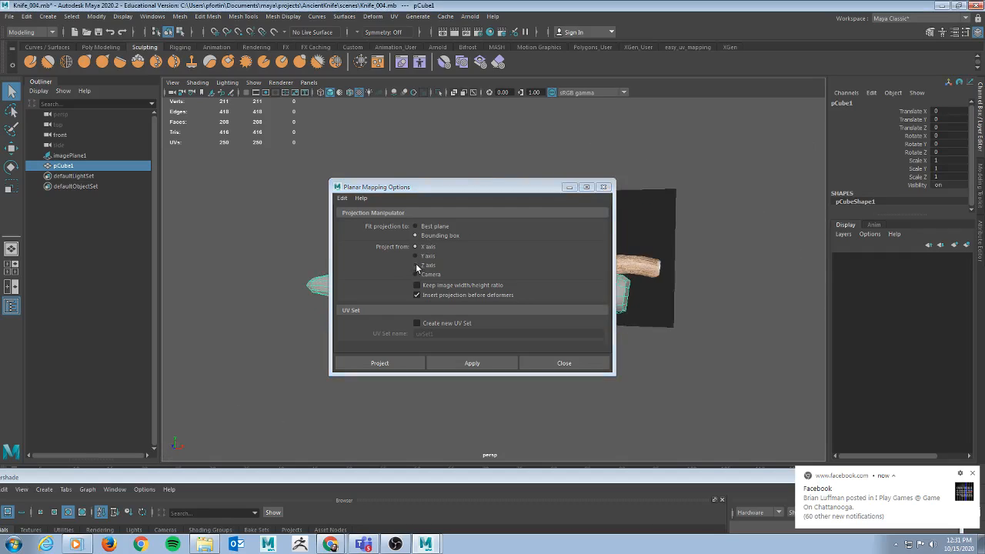
click(472, 363)
drag(509, 187, 248, 238)
alt+drag(455, 180, 484, 187)
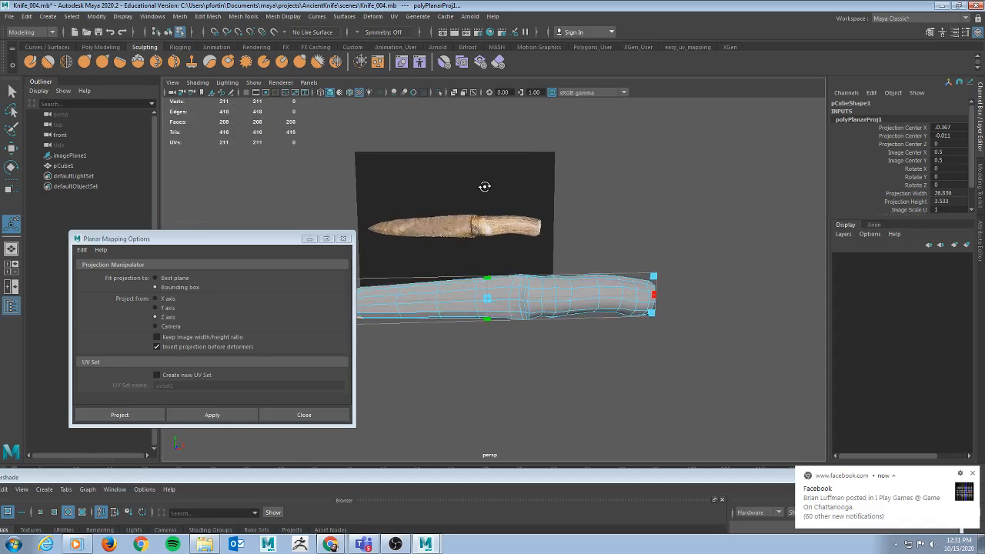
drag(268, 242, 248, 92)
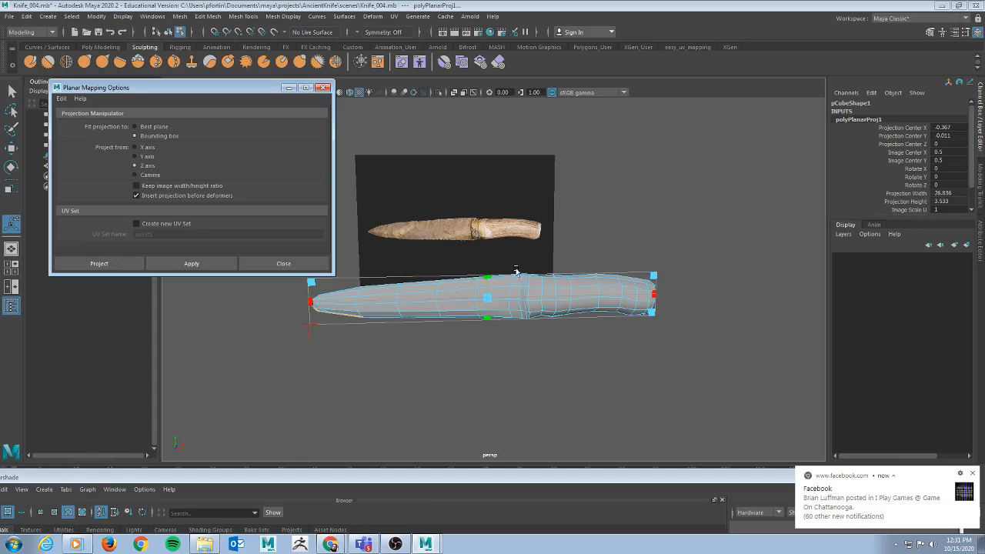
mouse_move(646, 355)
alt+mouse_down()
mouse_move(662, 360)
mouse_move(645, 363)
alt+mouse_up()
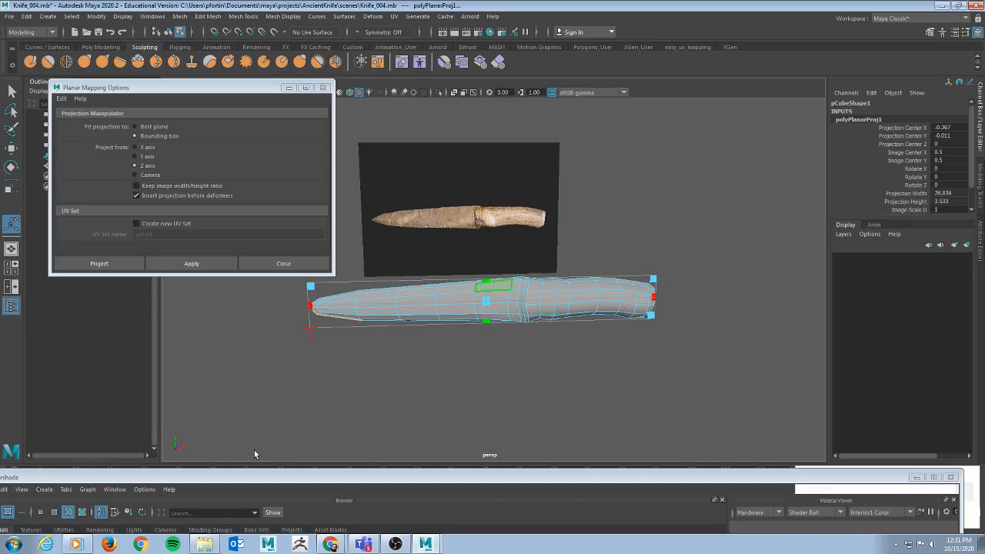
key(bracketleft)
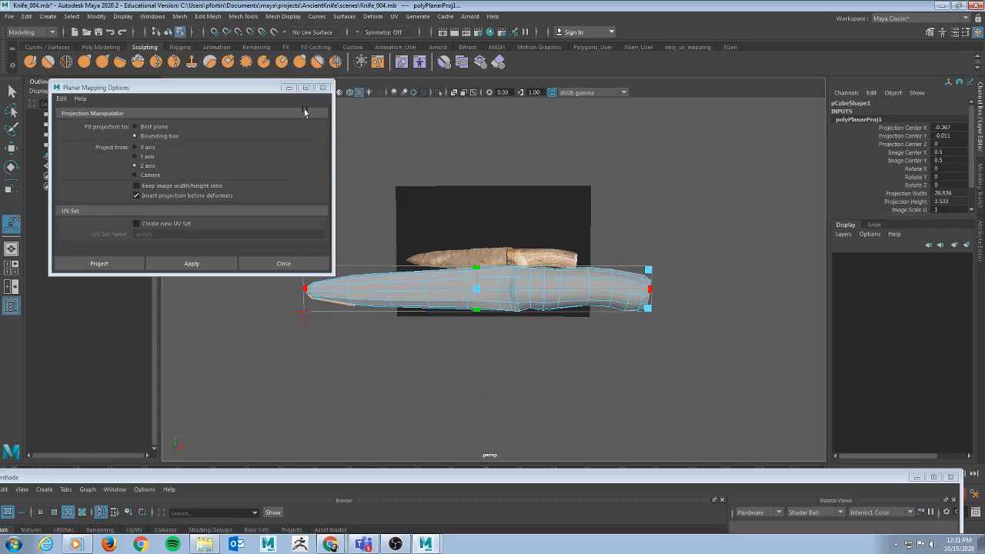
click(287, 88)
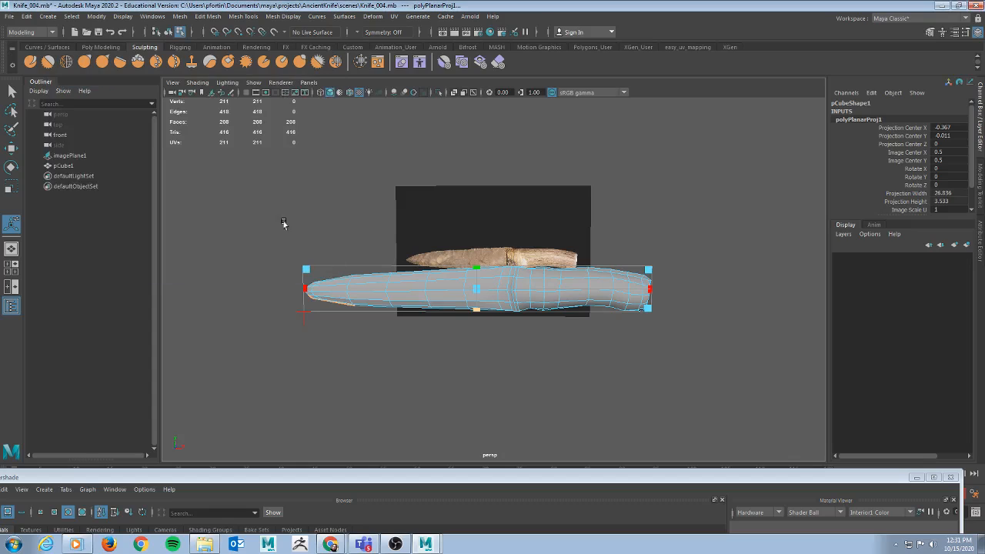
Step: Create a new Lambert material in Hypershade and frame its nodes in the work area
drag(371, 481, 408, 33)
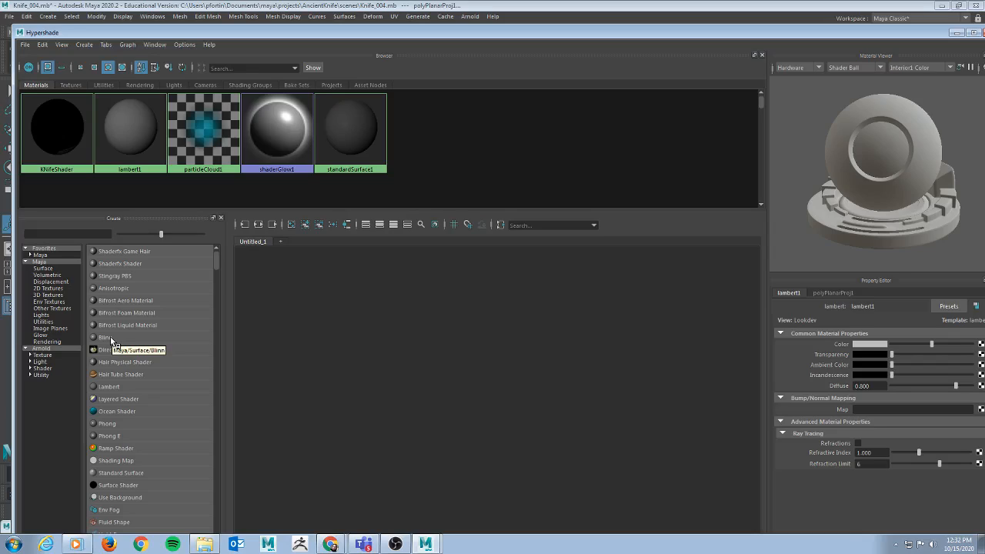
click(109, 387)
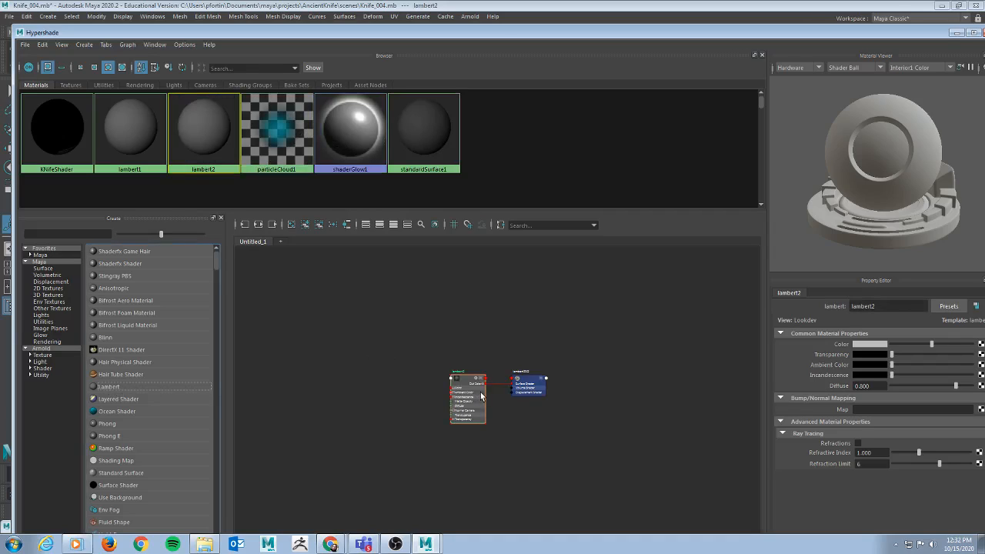
key(a)
alt+middle_drag(490, 354, 481, 354)
scroll(467, 354, down, 2)
scroll(467, 355, up, 2)
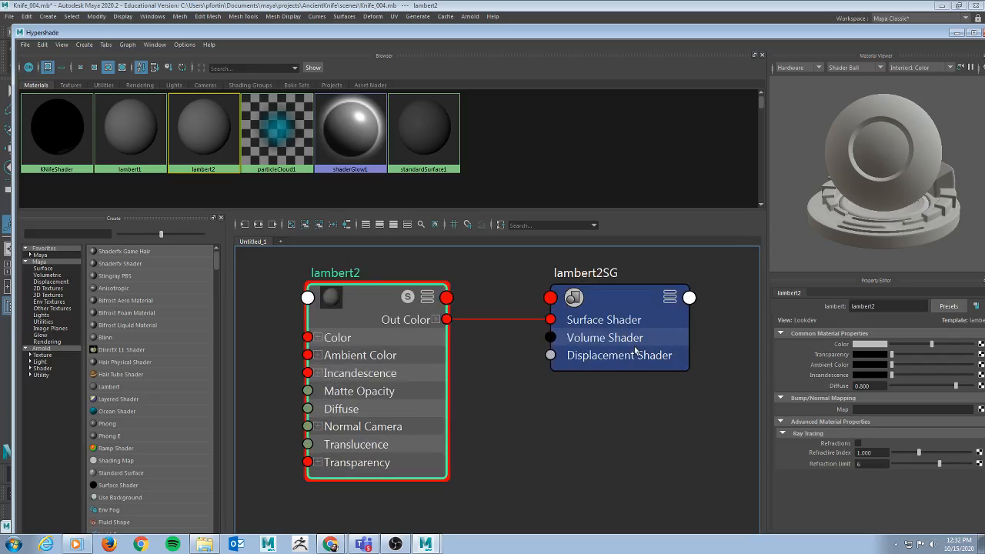
Step: Return Hypershade to full screen and connect a File texture to the lambert2 material's Color
drag(715, 36, 686, 31)
double_click(687, 32)
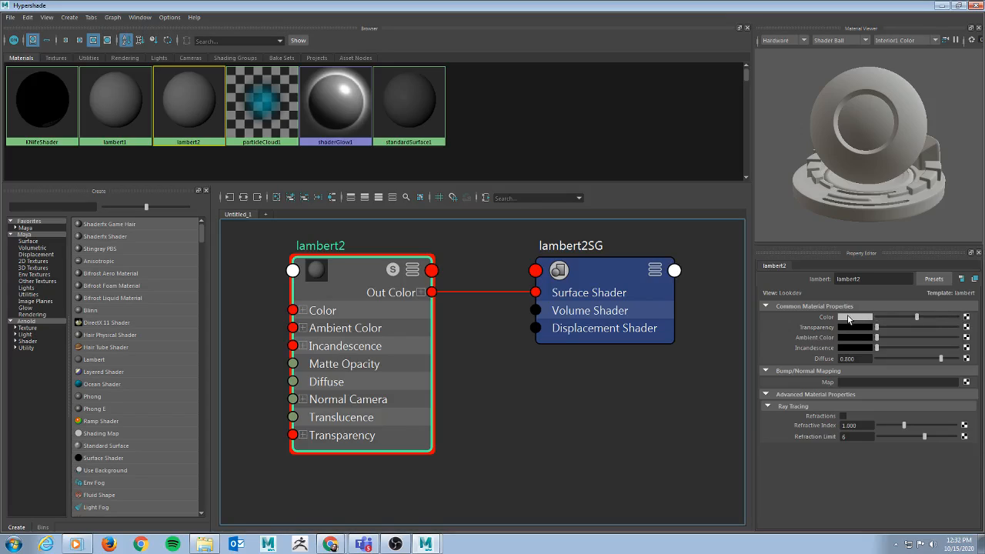
click(965, 318)
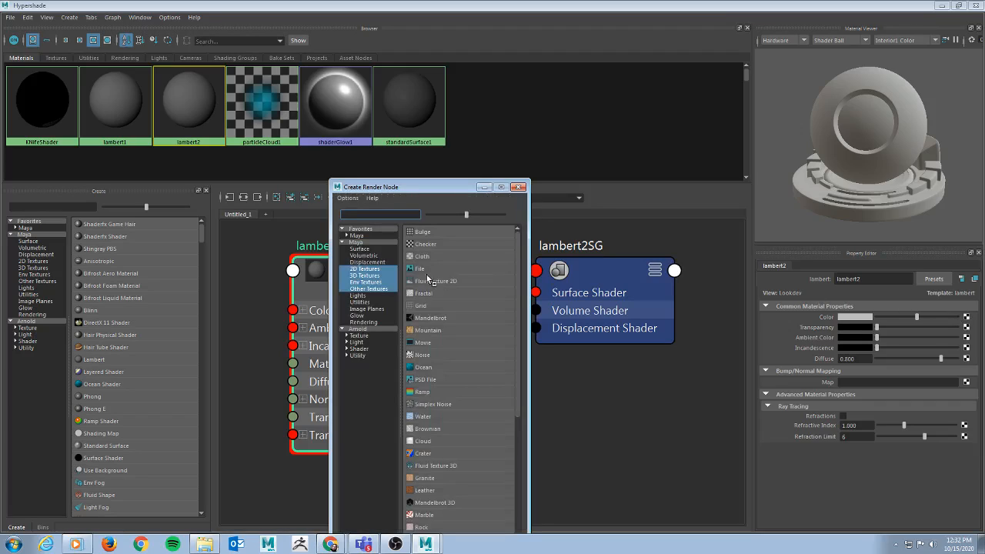
click(423, 270)
scroll(514, 369, down, 3)
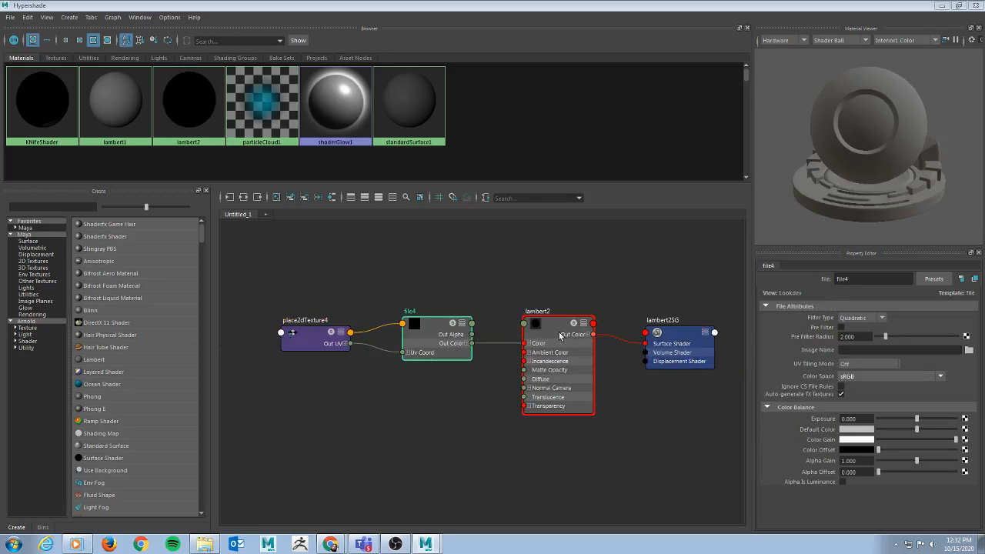
Step: Rename the lambert2 material as KnifeShaderDemo2
click(192, 230)
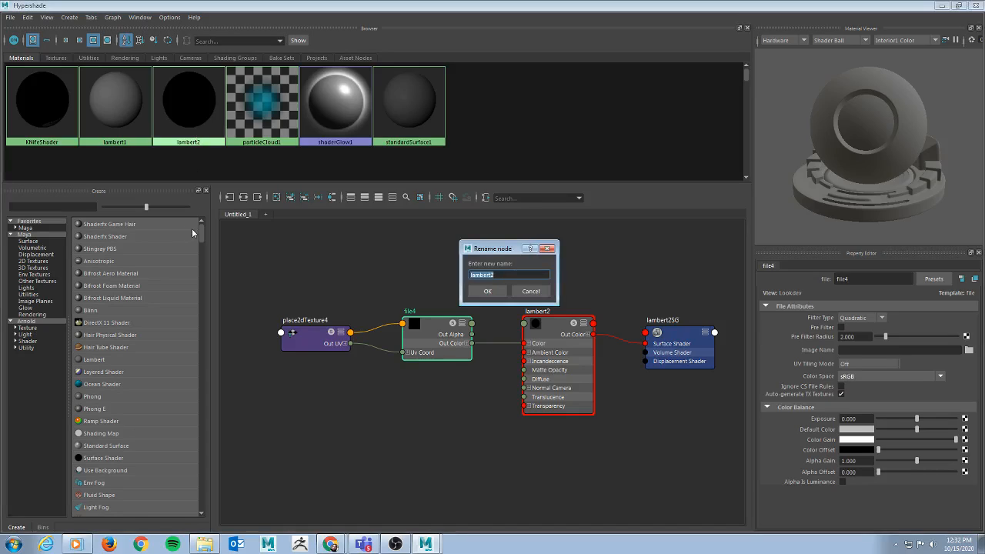
text(k)
key(Return)
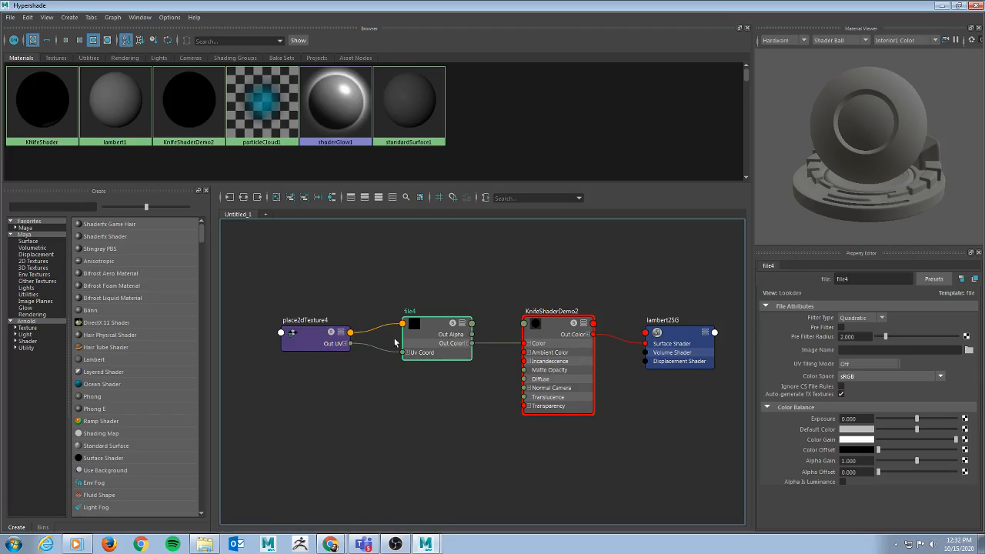
Step: Preview the project's source images and load prehistoric-flint-knife-science-photo-library.jpg into the file texture node feeding KnifeShaderDemo2
click(303, 347)
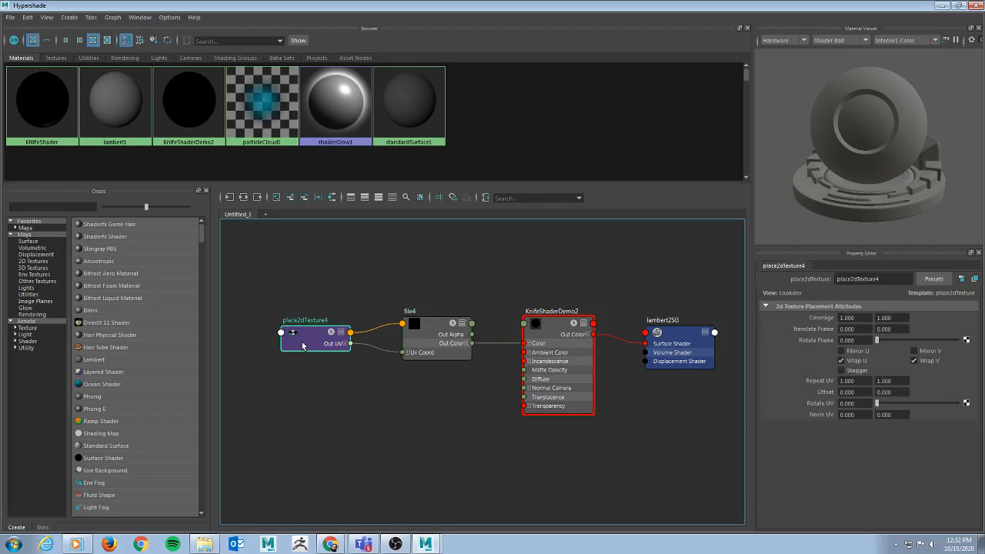
click(427, 348)
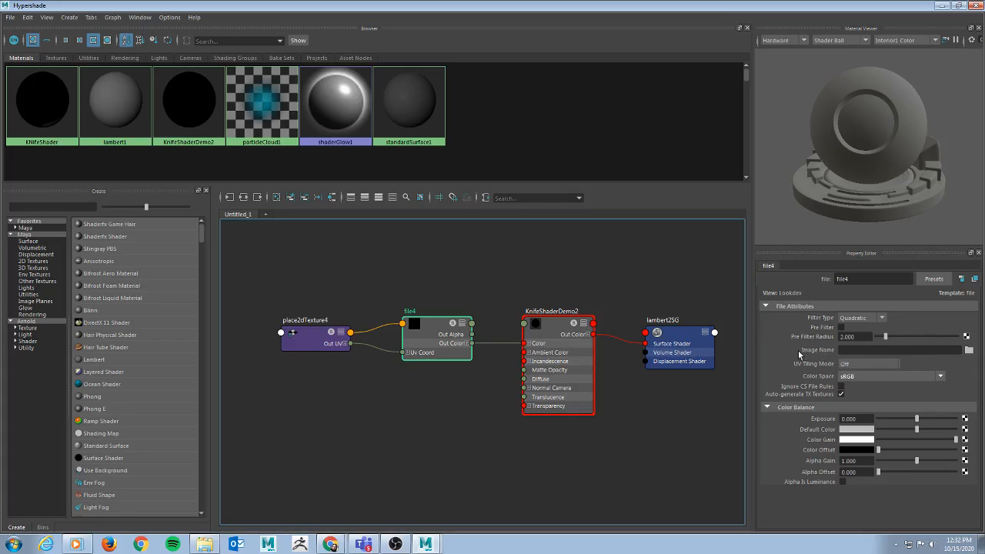
click(968, 351)
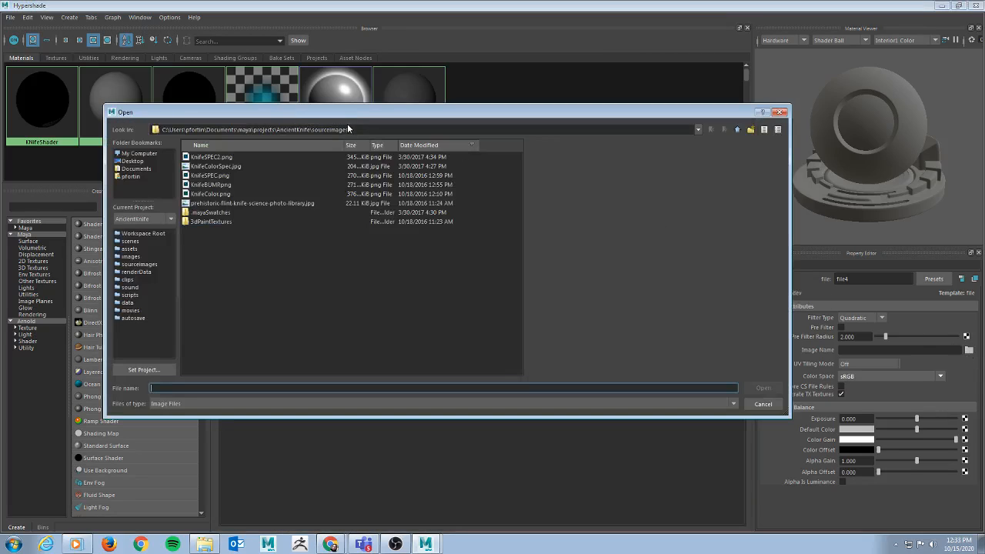
click(224, 204)
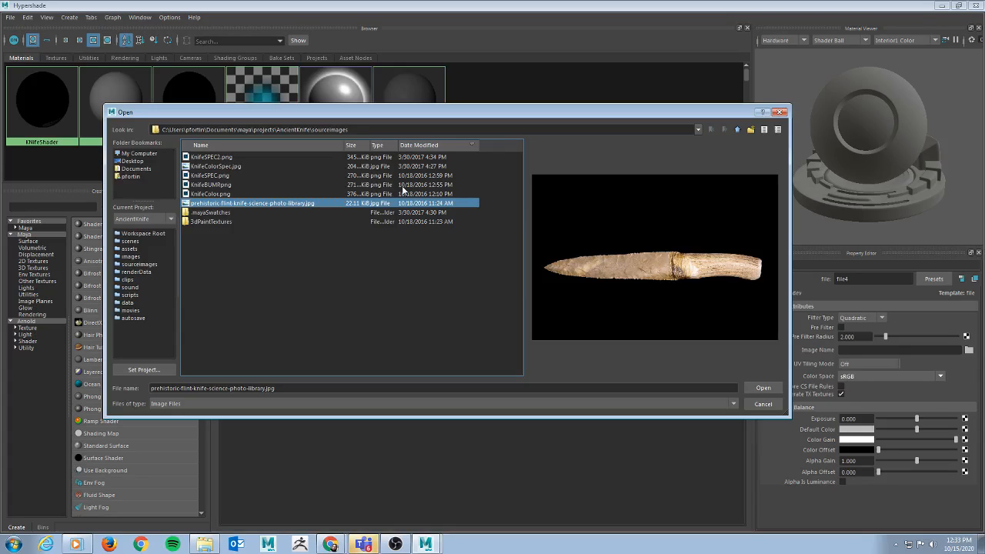
click(218, 176)
click(218, 185)
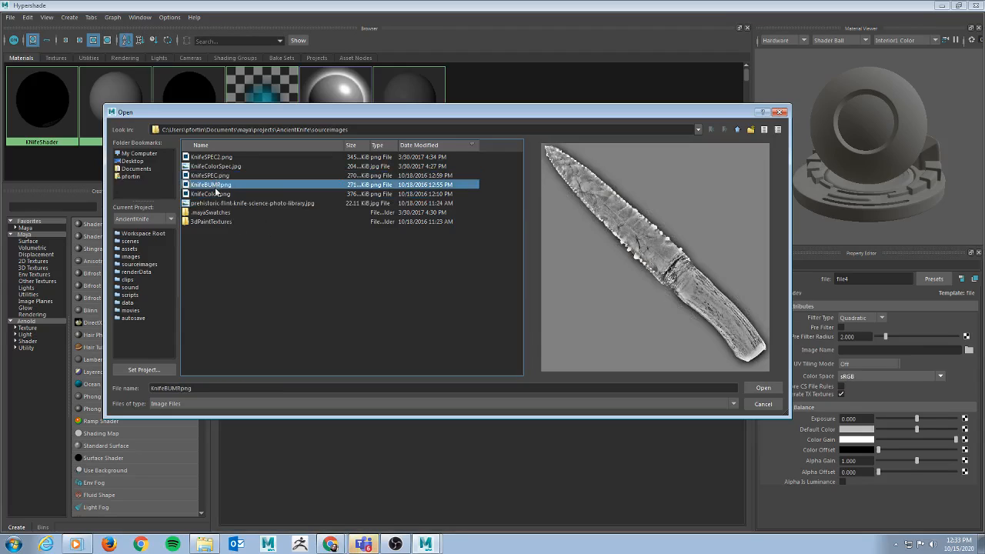
click(218, 194)
click(217, 159)
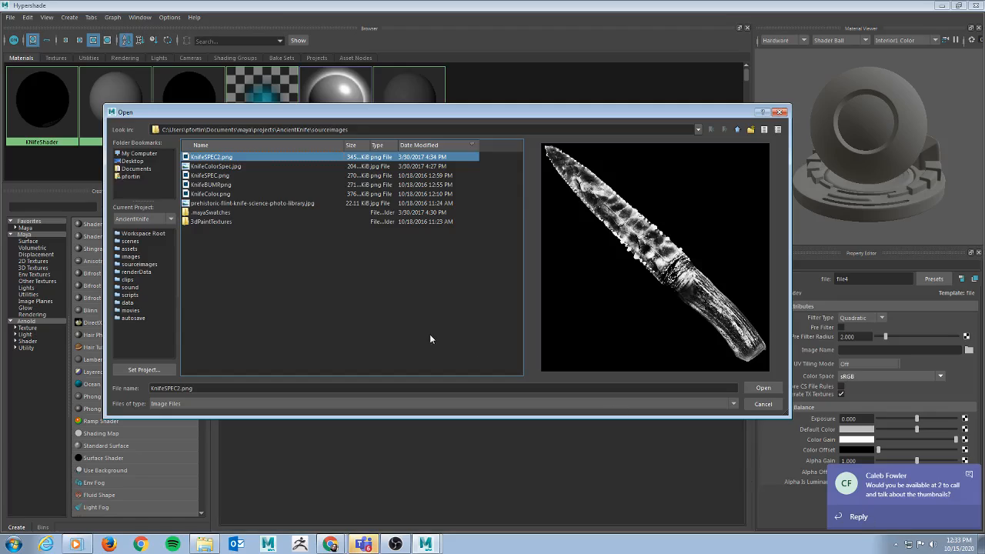
click(224, 204)
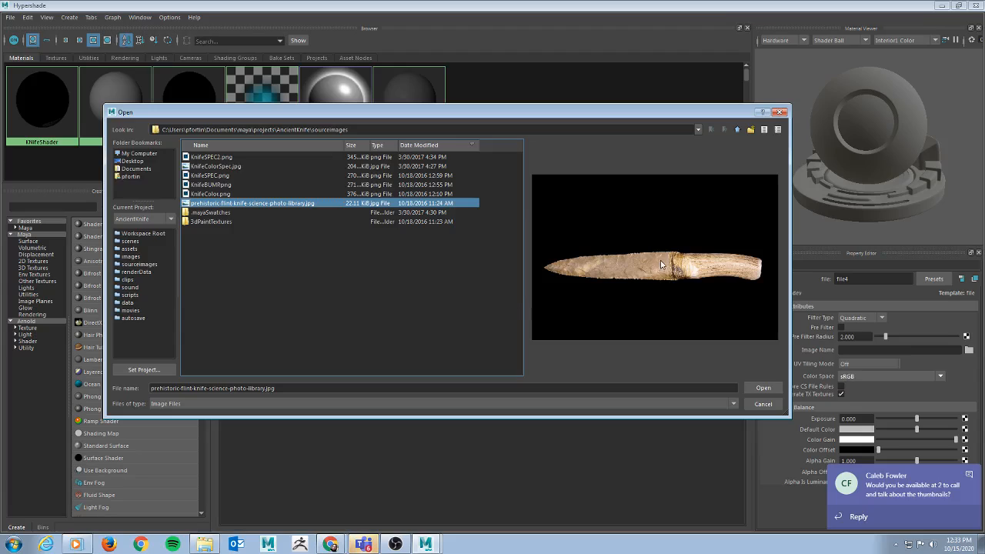
click(763, 388)
click(969, 475)
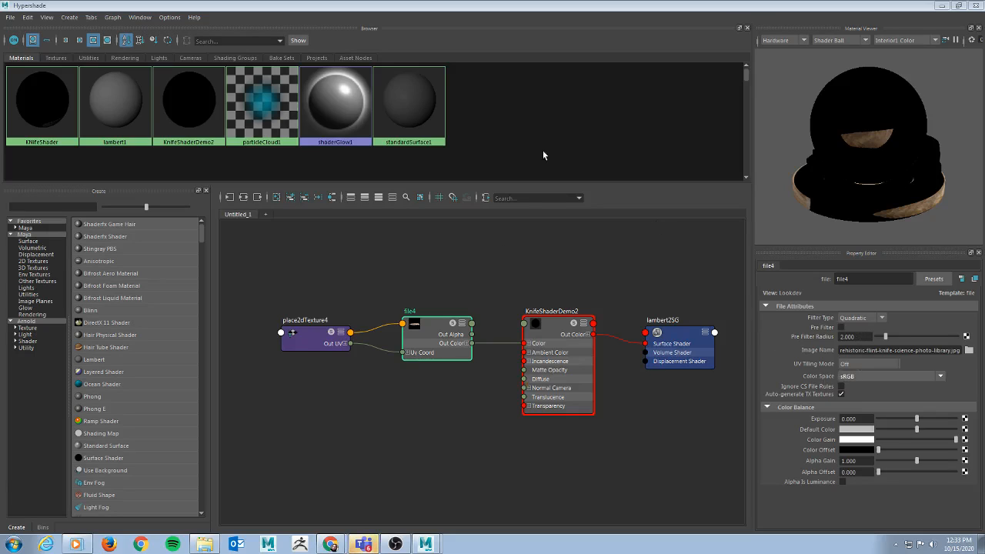
Step: Uncover the viewport, assign KnifeShaderDemo2 to the whole knife mesh in object mode, and close Hypershade
drag(430, 9, 496, 410)
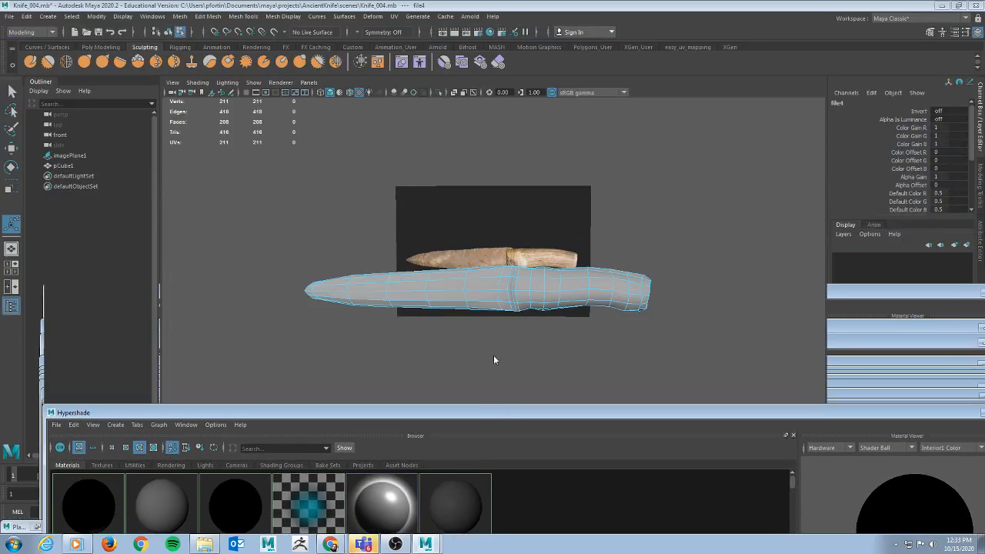
click(505, 295)
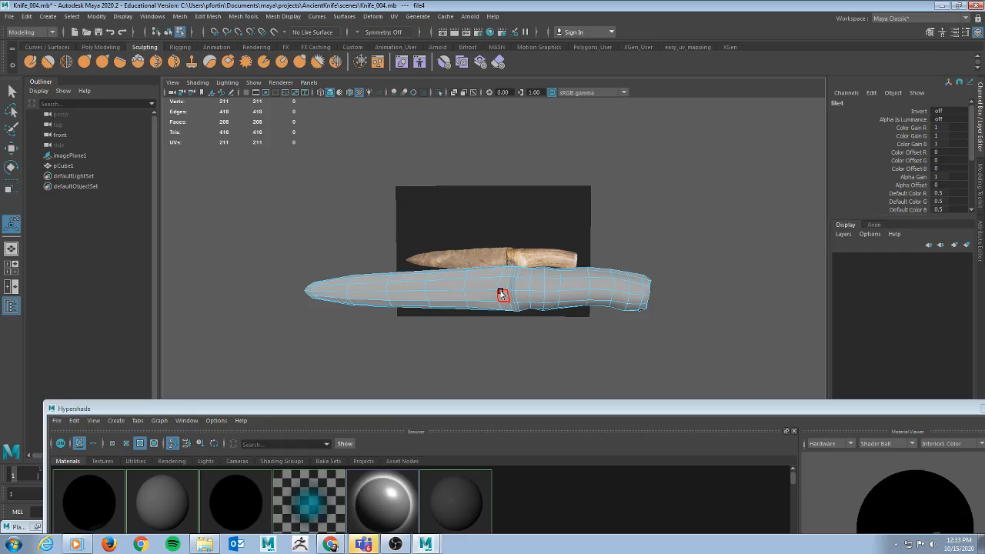
right_drag(506, 286, 510, 285)
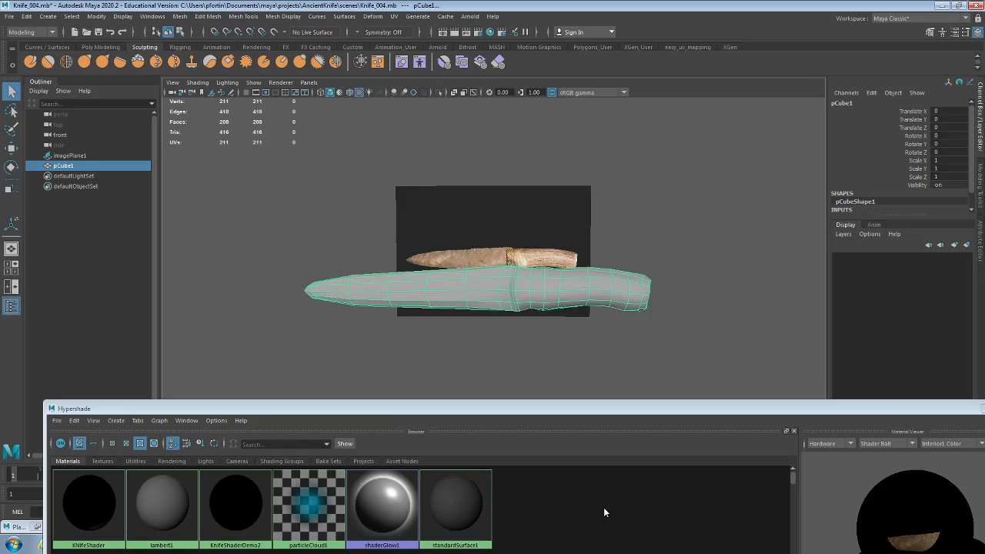
mouse_move(590, 339)
alt+mouse_down()
mouse_move(559, 334)
mouse_move(589, 338)
alt+mouse_up()
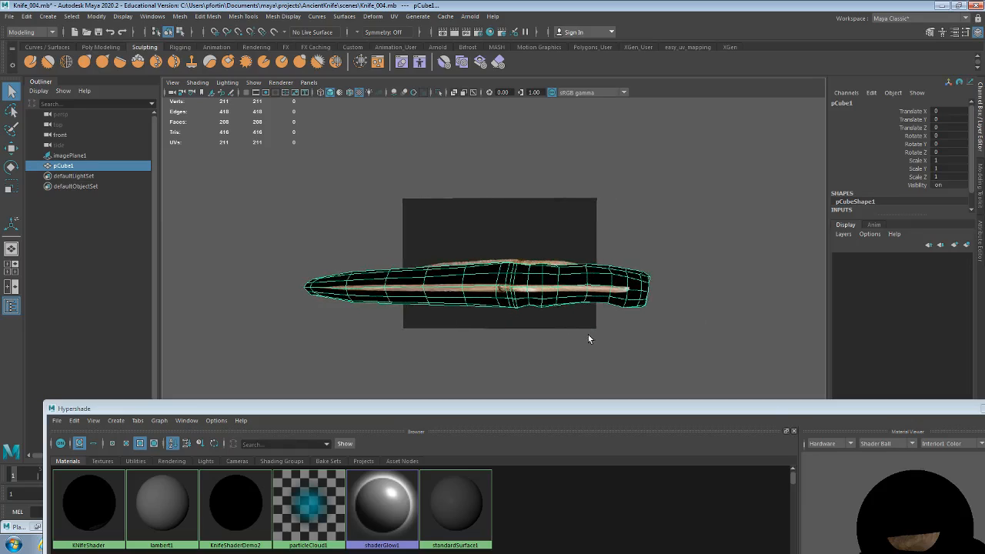
drag(959, 408, 757, 387)
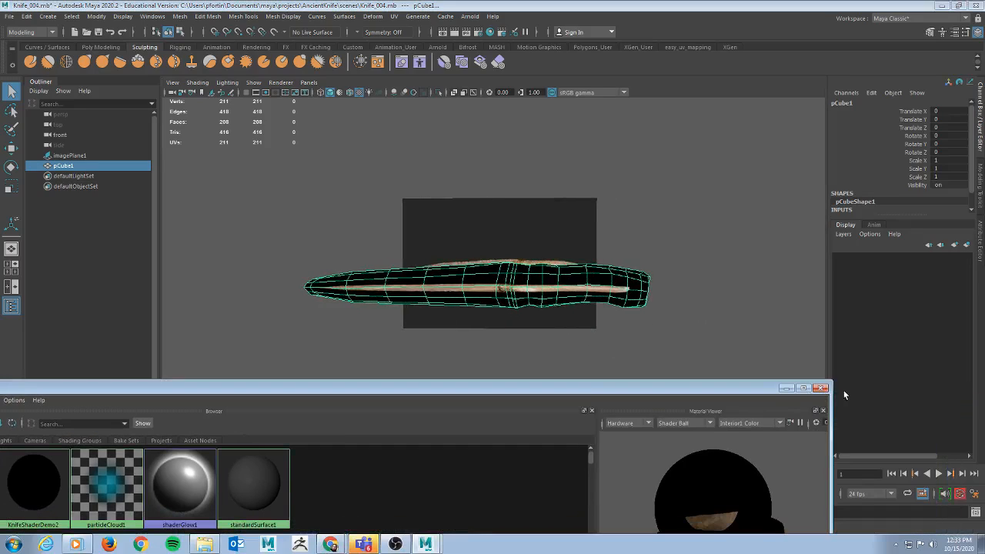
click(822, 388)
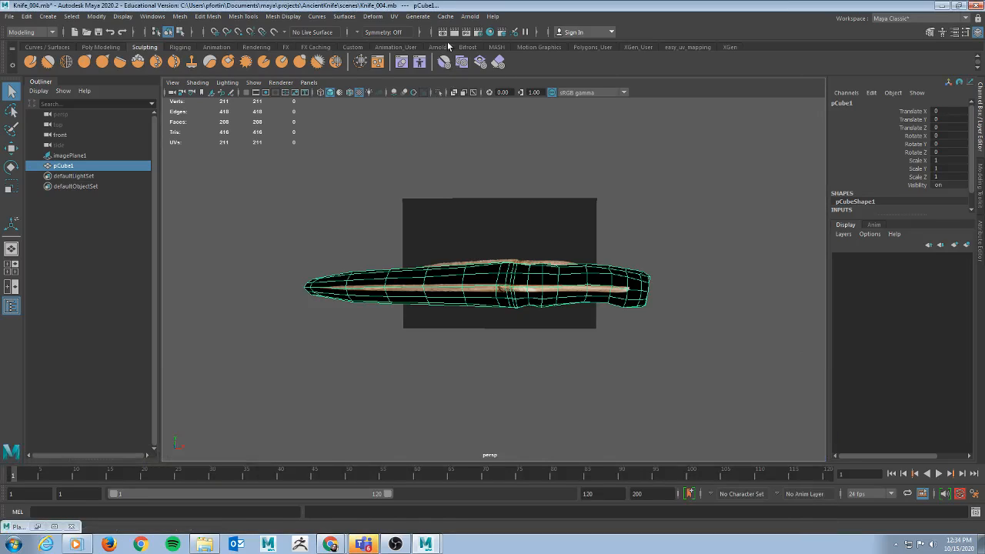
Step: Open the UV Editor for the knife and select its entire UV shell, with the Scale tool active
click(394, 17)
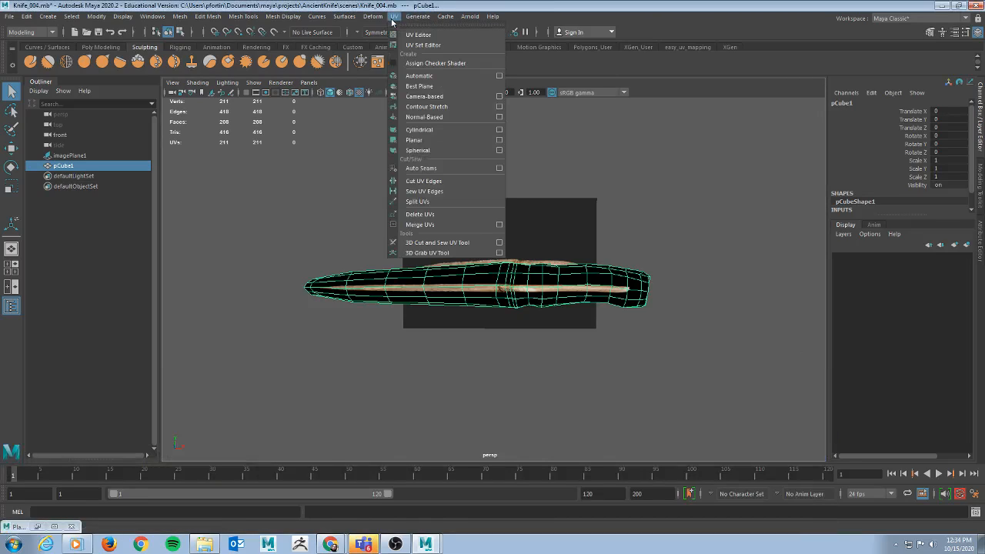
click(412, 39)
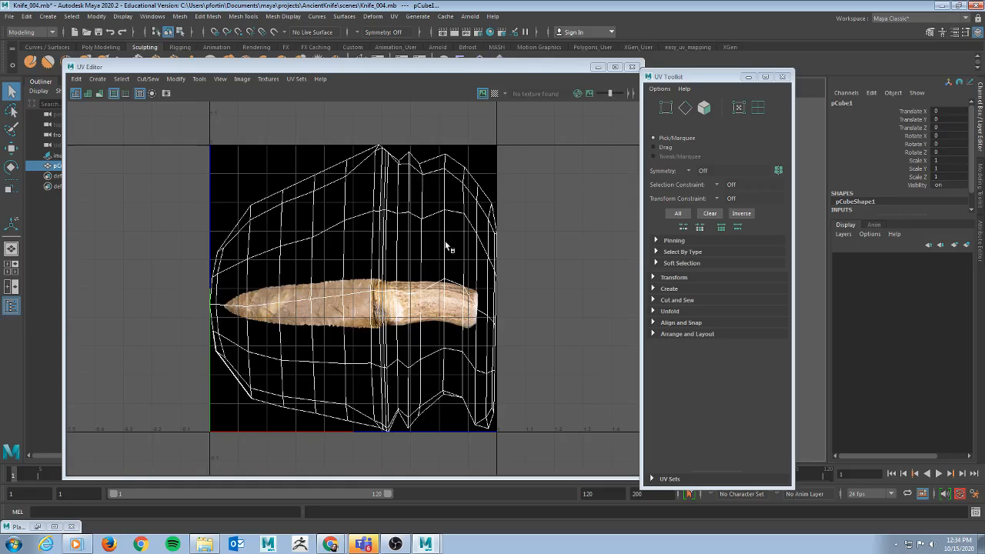
right_click(385, 167)
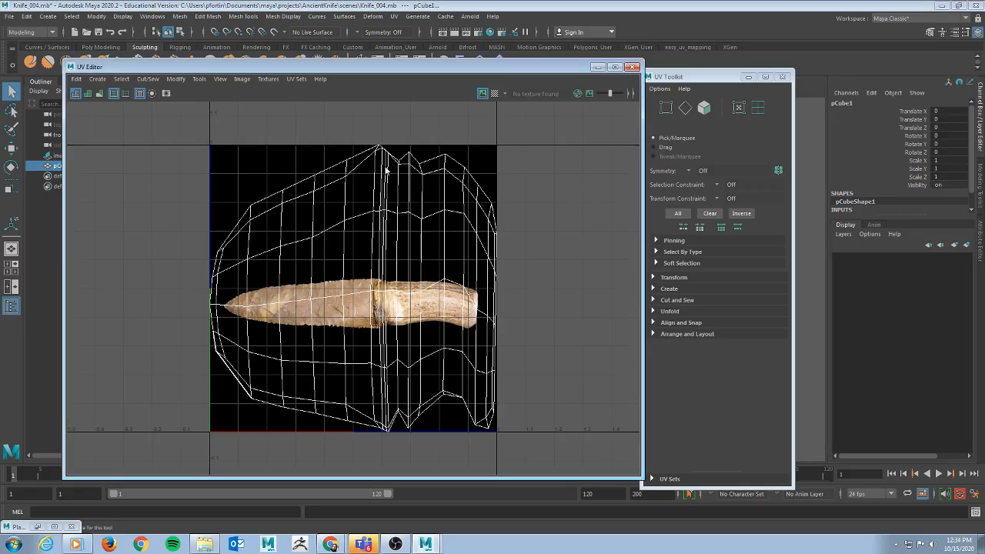
right_drag(354, 156, 353, 155)
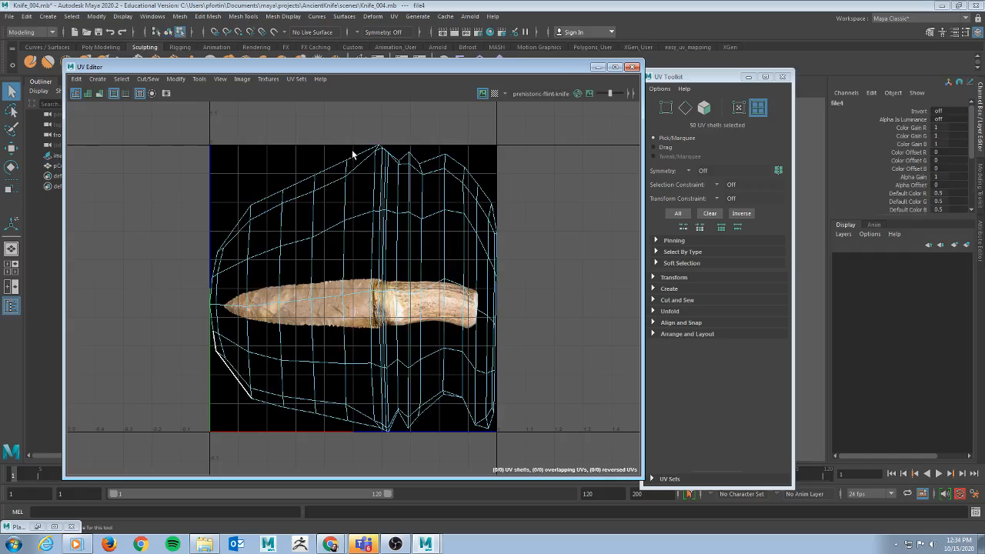
click(352, 155)
key(w)
key(e)
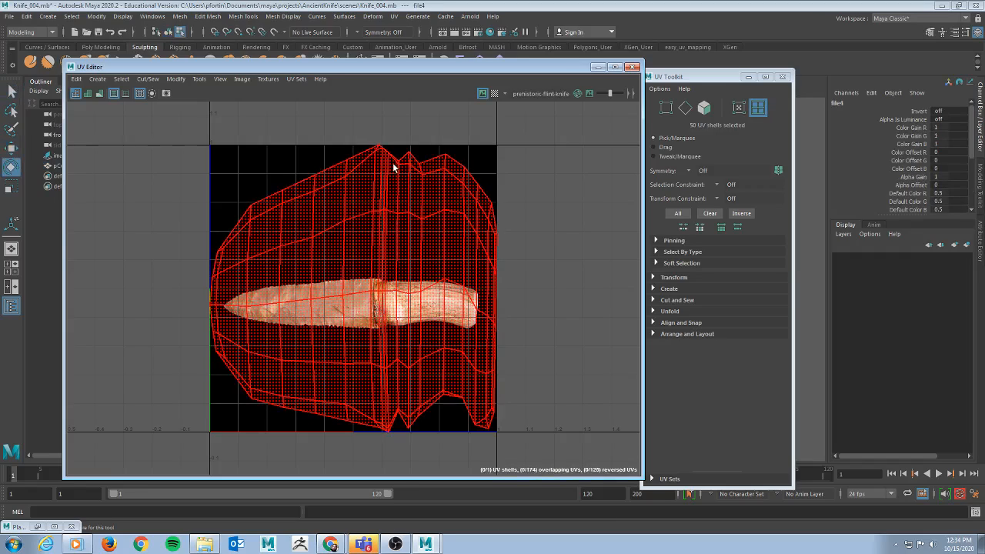
click(95, 139)
click(370, 202)
click(522, 212)
key(r)
click(369, 190)
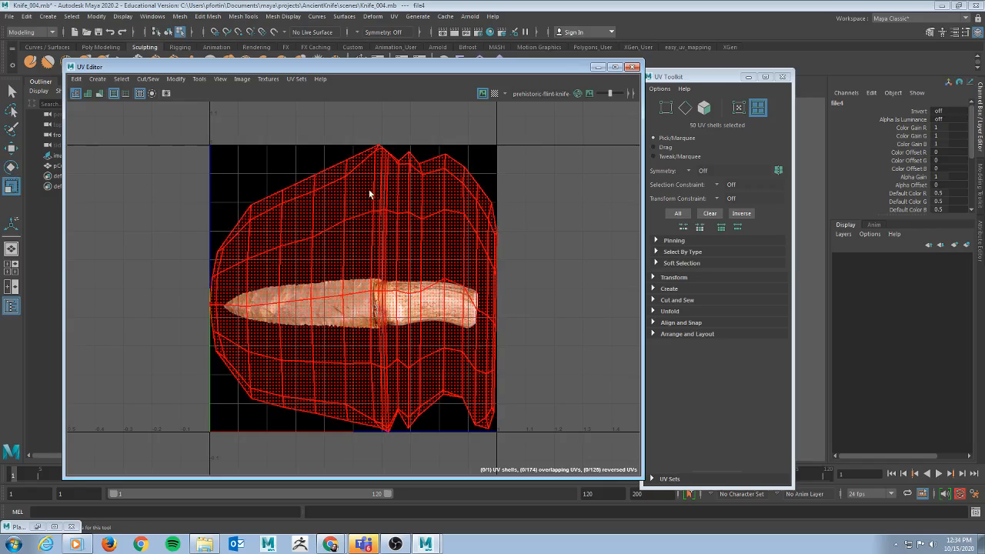
click(372, 191)
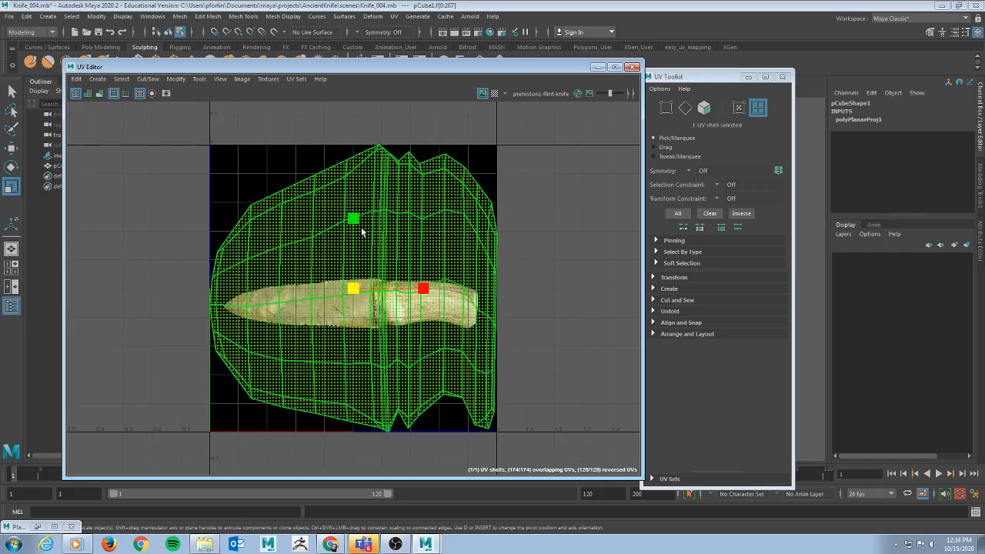
Step: Squash the UV shell vertically, narrow it slightly, and move it down over the knife in the texture image
drag(357, 225, 361, 285)
click(355, 287)
key(w)
key(r)
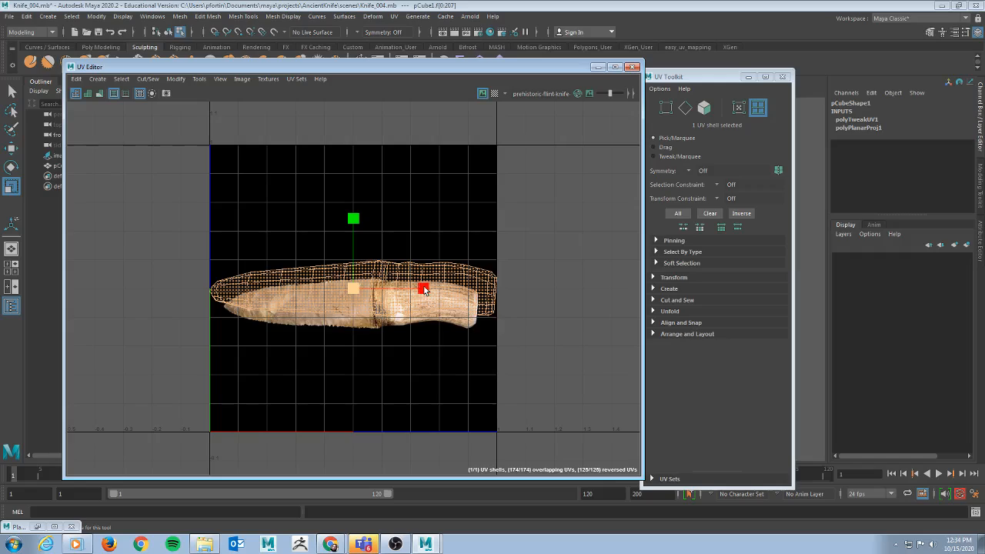
drag(418, 287, 414, 290)
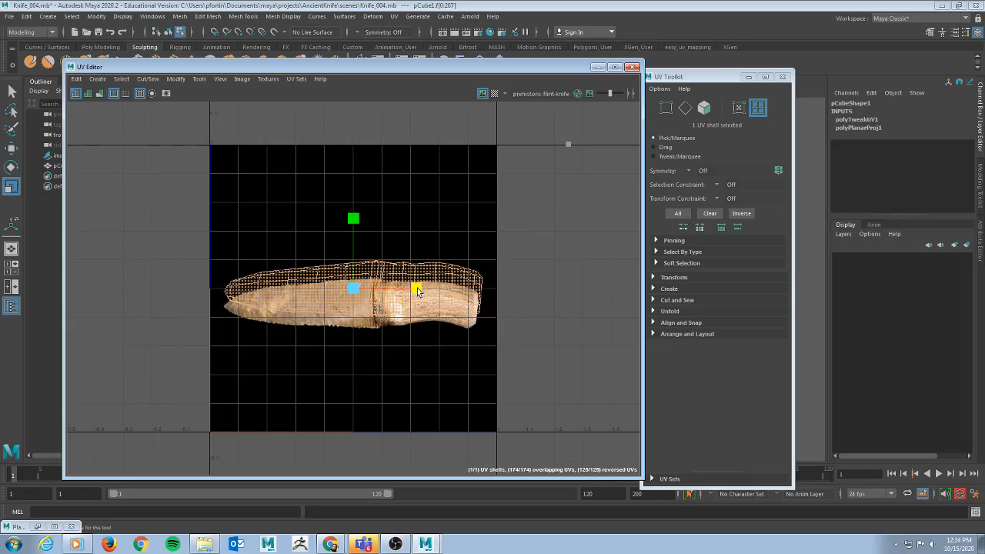
key(w)
drag(352, 293, 352, 307)
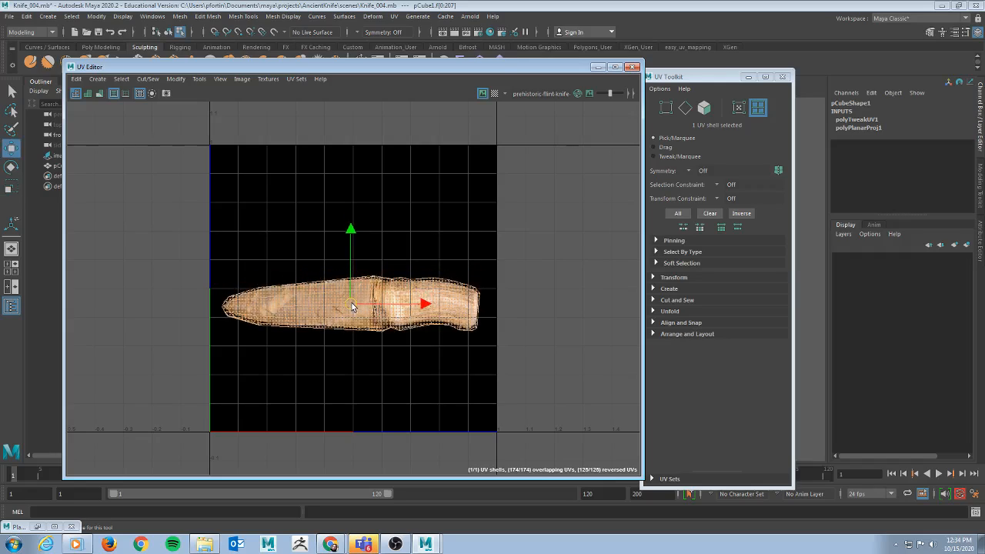
Step: Fine-tune the UV shell's width and height so its outline fits the photographed knife without black background
key(r)
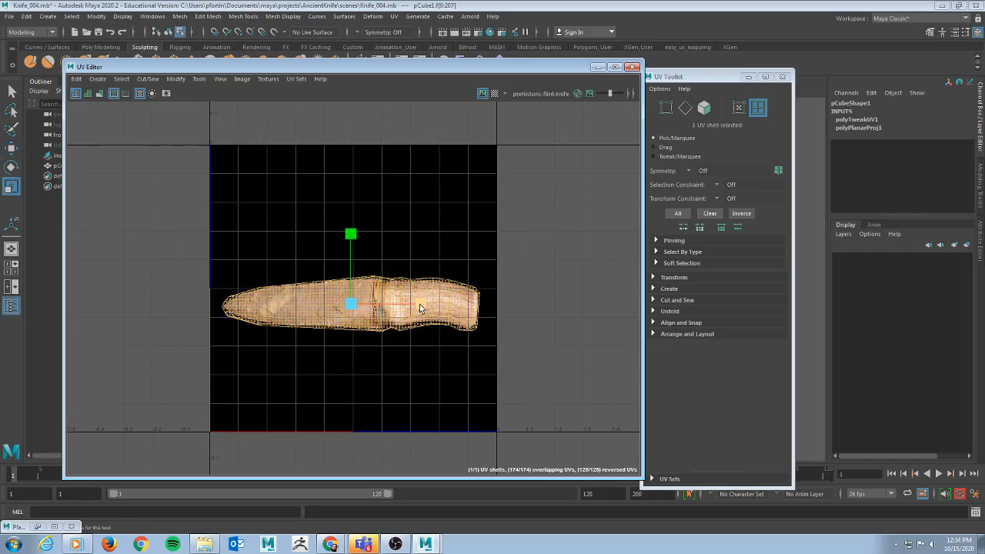
click(351, 307)
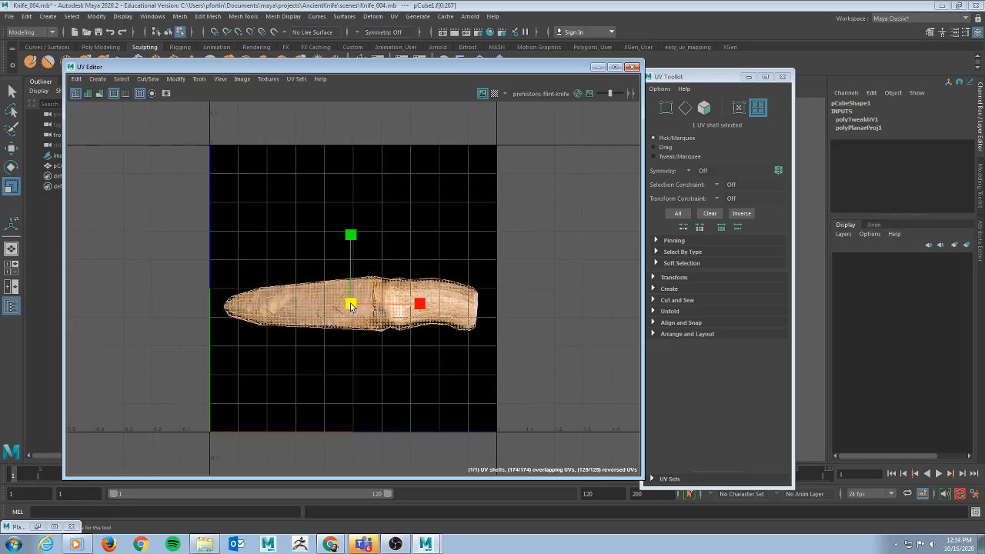
click(351, 237)
drag(351, 238, 355, 242)
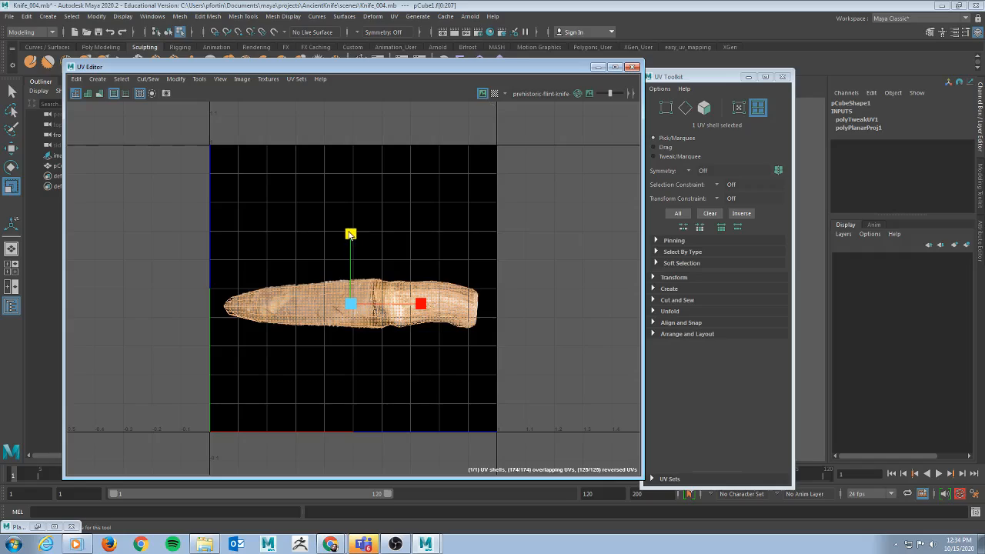
Step: Minimize the UV Editor and UV Toolkit, deselect the knife in object mode, and examine its texture from several angles
click(598, 67)
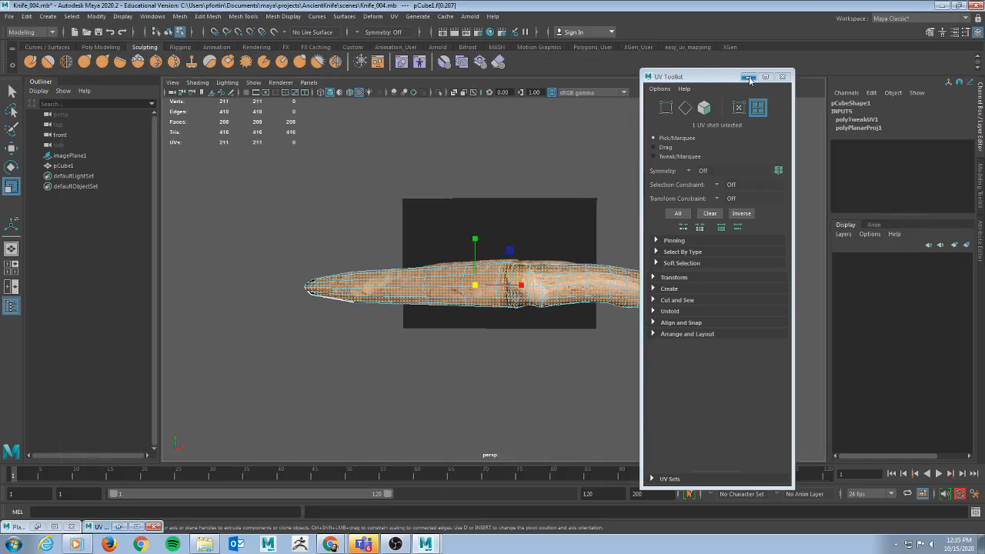
click(624, 240)
alt+drag(621, 241, 447, 389)
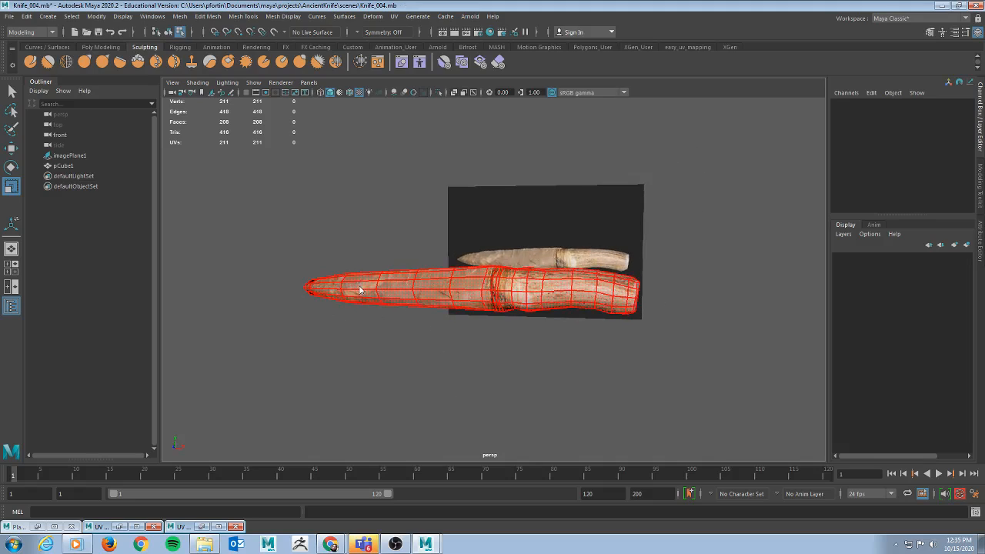
right_drag(385, 255, 385, 253)
click(269, 218)
alt+right_drag(260, 248, 355, 251)
alt+drag(356, 252, 554, 308)
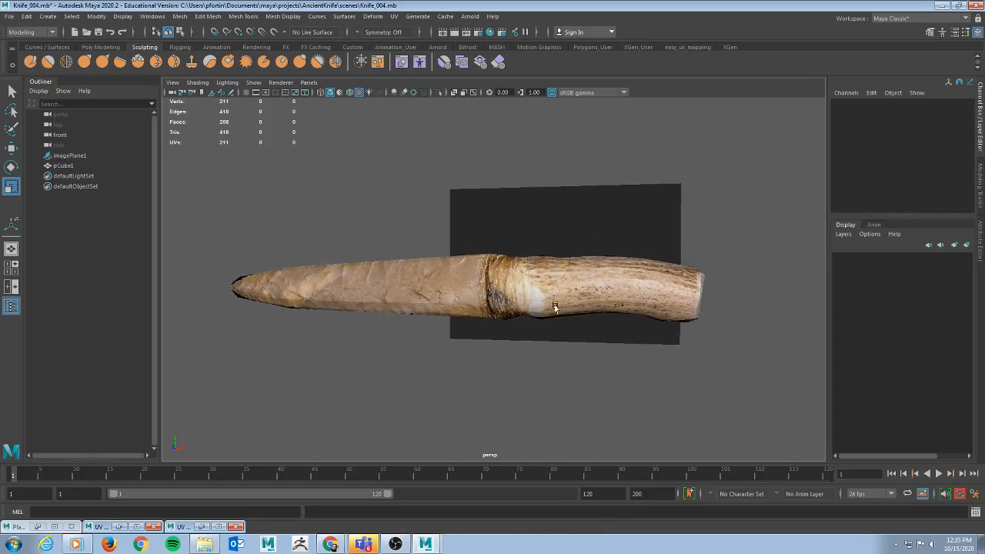
Step: Restore the UV Toolkit and the UV Editor as floating windows and select the knife to view its UVs over the texture image
click(182, 526)
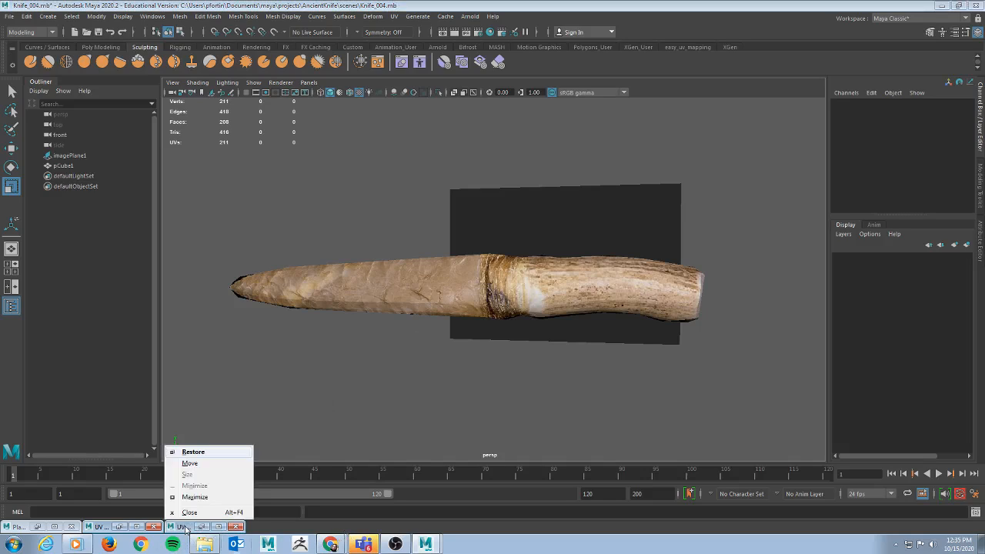
click(193, 451)
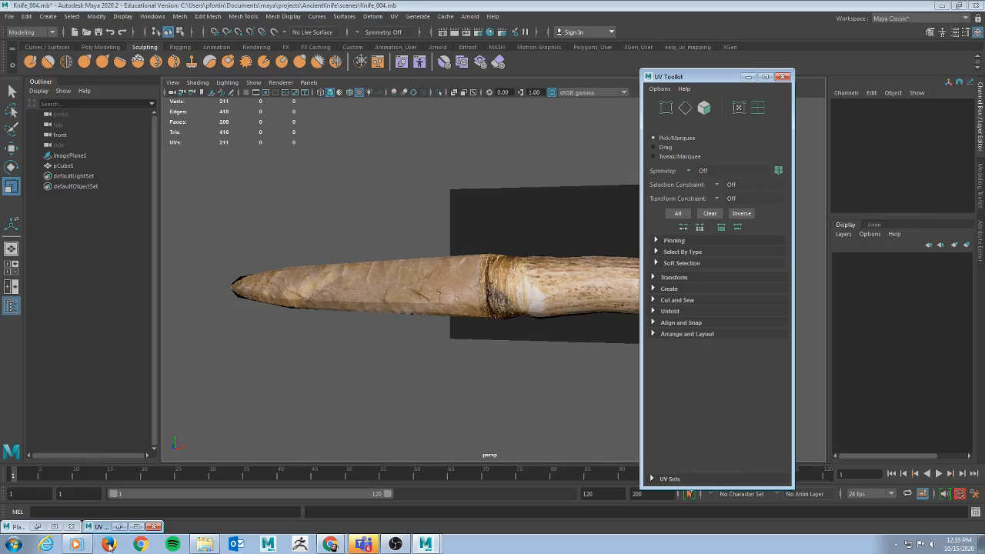
click(136, 527)
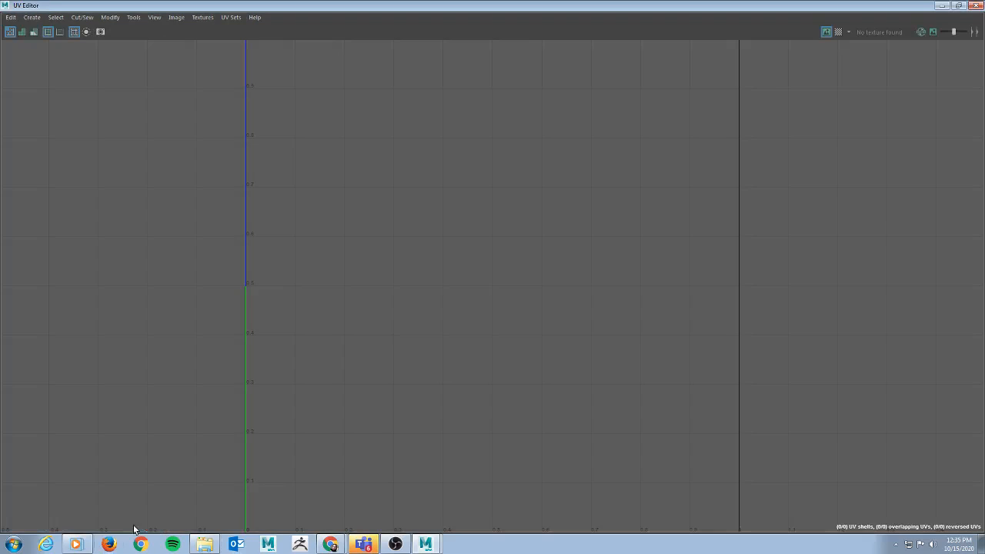
click(958, 5)
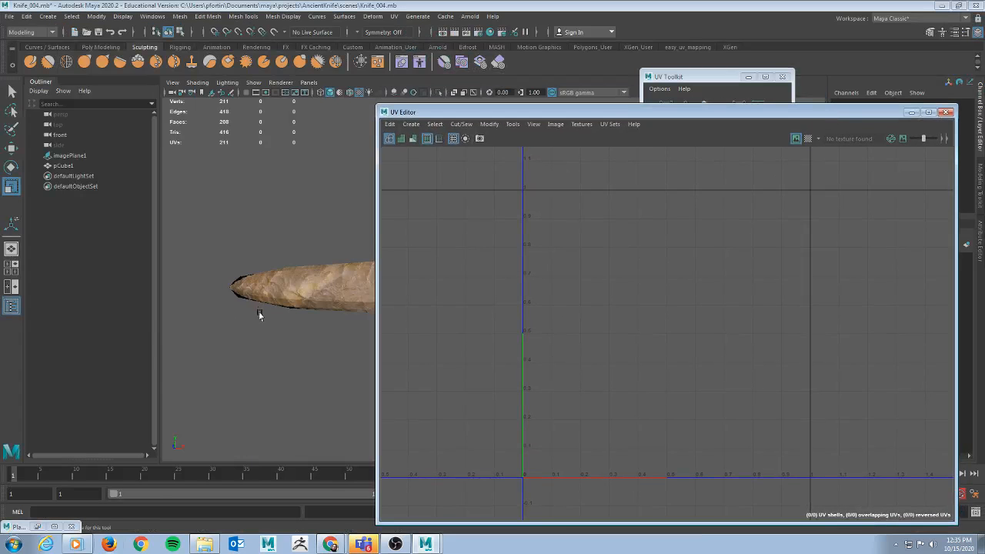
click(259, 303)
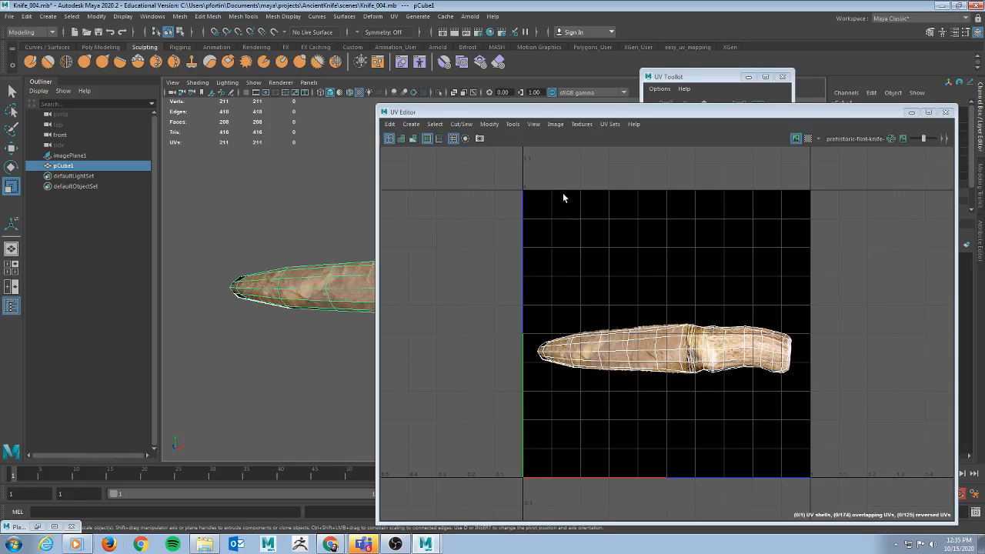
Step: Close the UV Toolkit and UV Editor, and deselect the knife to view its texture without the wireframe
click(912, 114)
mouse_move(418, 246)
alt+mouse_down()
mouse_move(211, 248)
mouse_move(433, 250)
alt+mouse_up()
click(782, 76)
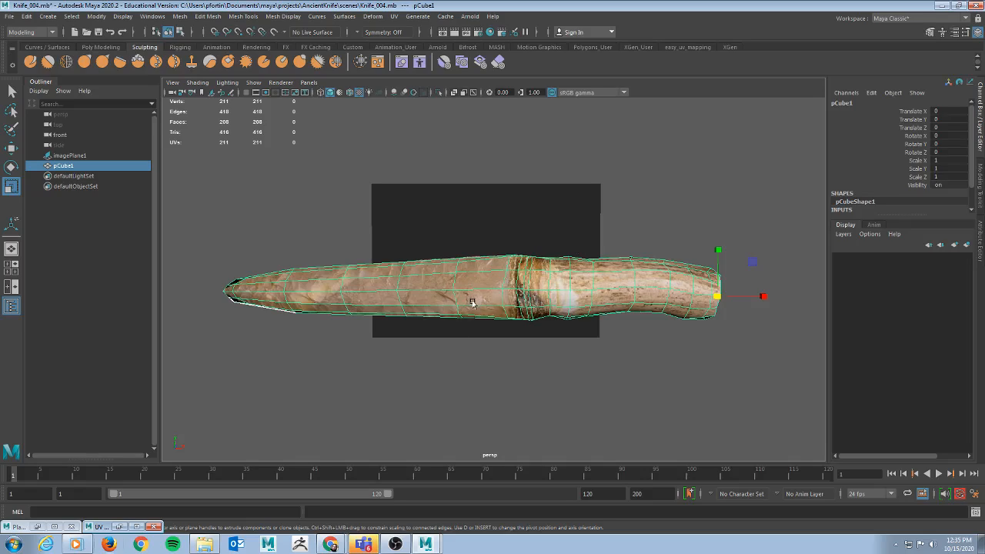
click(475, 367)
mouse_move(509, 341)
alt+mouse_down()
mouse_move(544, 336)
mouse_move(449, 346)
mouse_move(514, 341)
alt+mouse_up()
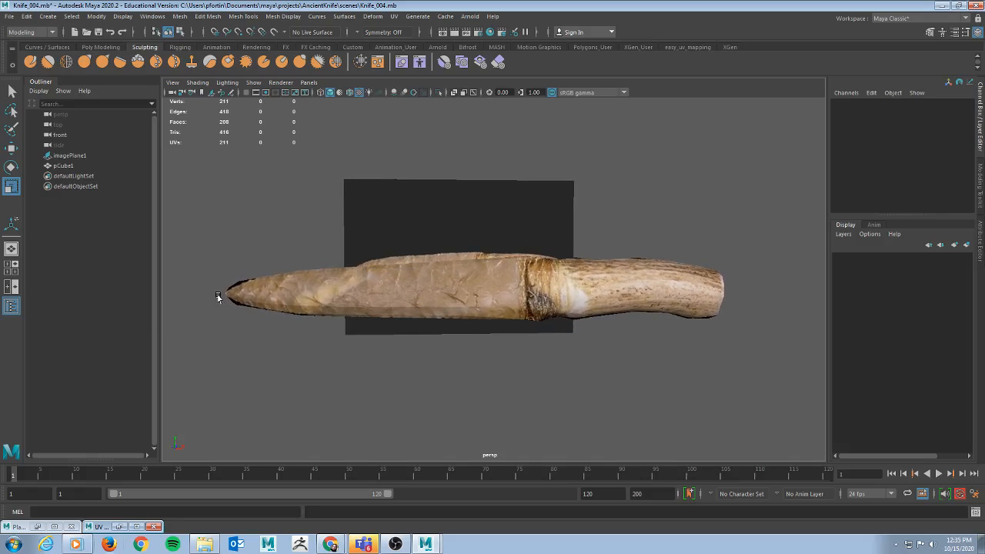
click(153, 526)
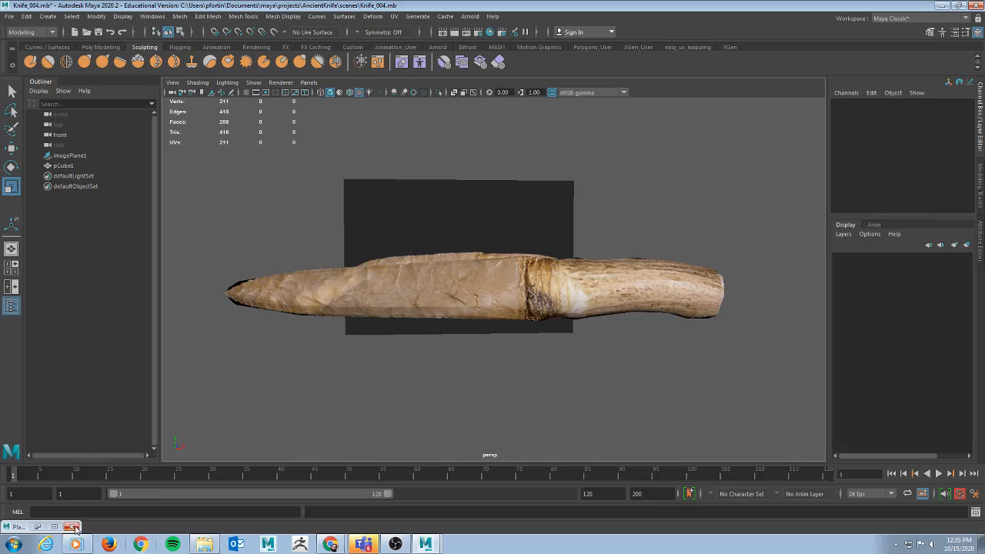
Step: Look up the Increment and Save command without saving, and view the textured knife beside its reference image plane
click(9, 16)
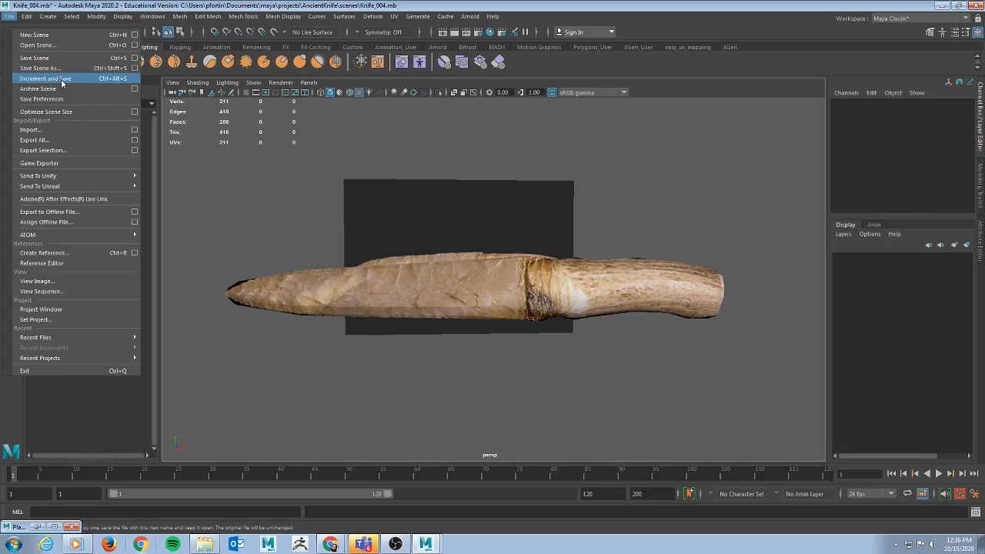
click(517, 5)
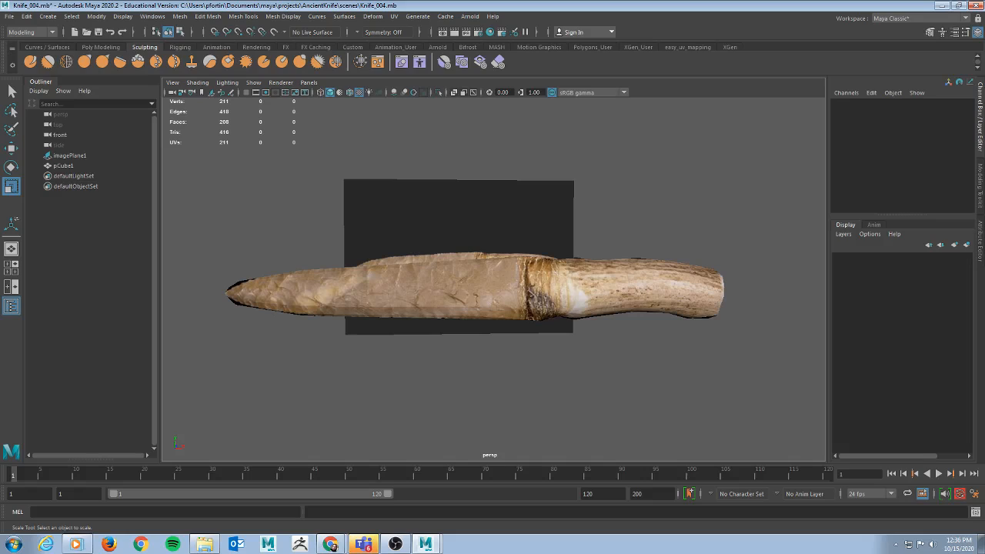
alt+drag(693, 213, 622, 238)
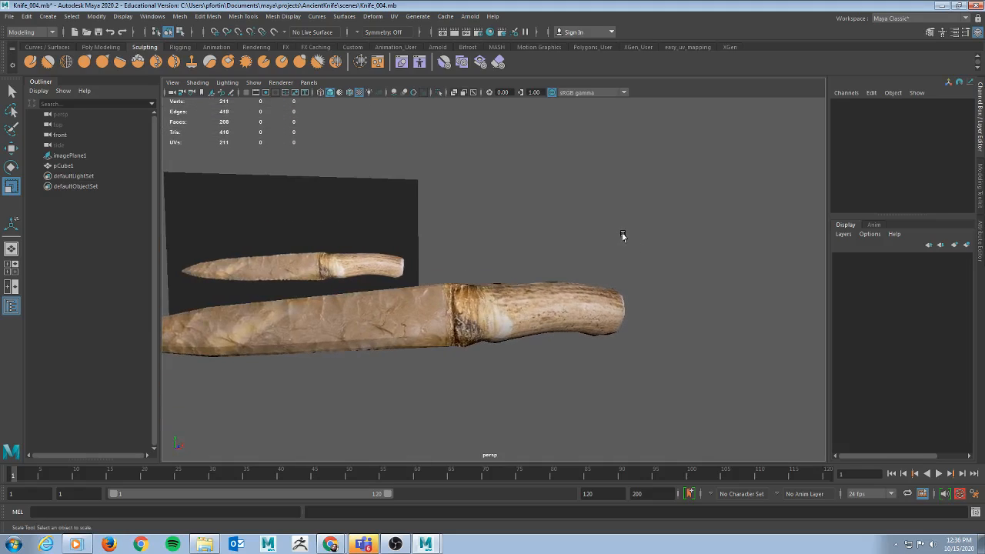